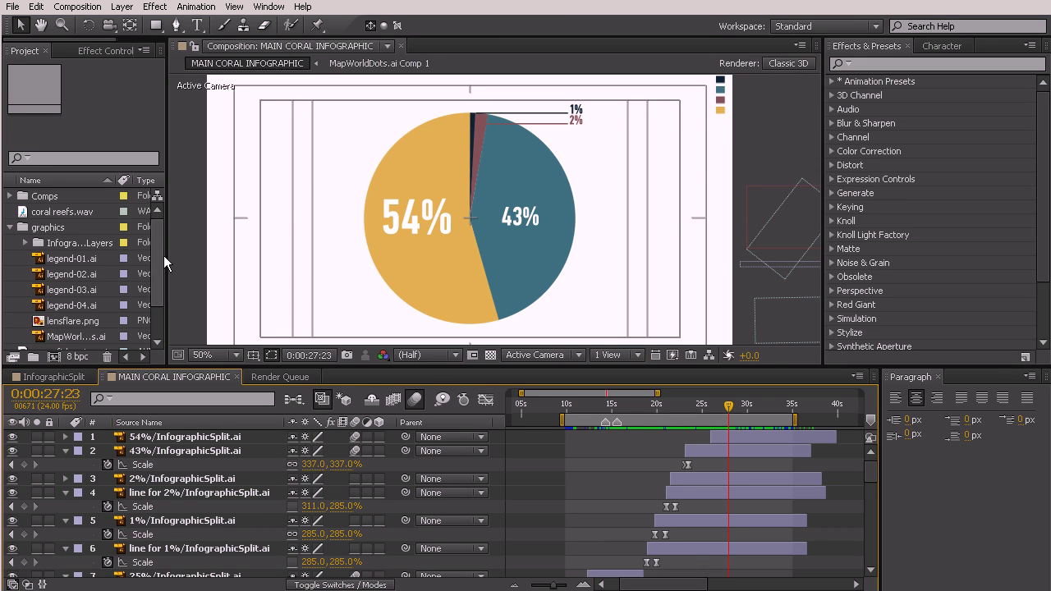
# Step: Add legend-01.ai through legend-04.ai from the graphics folder as the top layers of the MAIN CORAL INFOGRAPHIC composition
pyautogui.moveTo(167, 259); pyautogui.dragTo(212, 283)
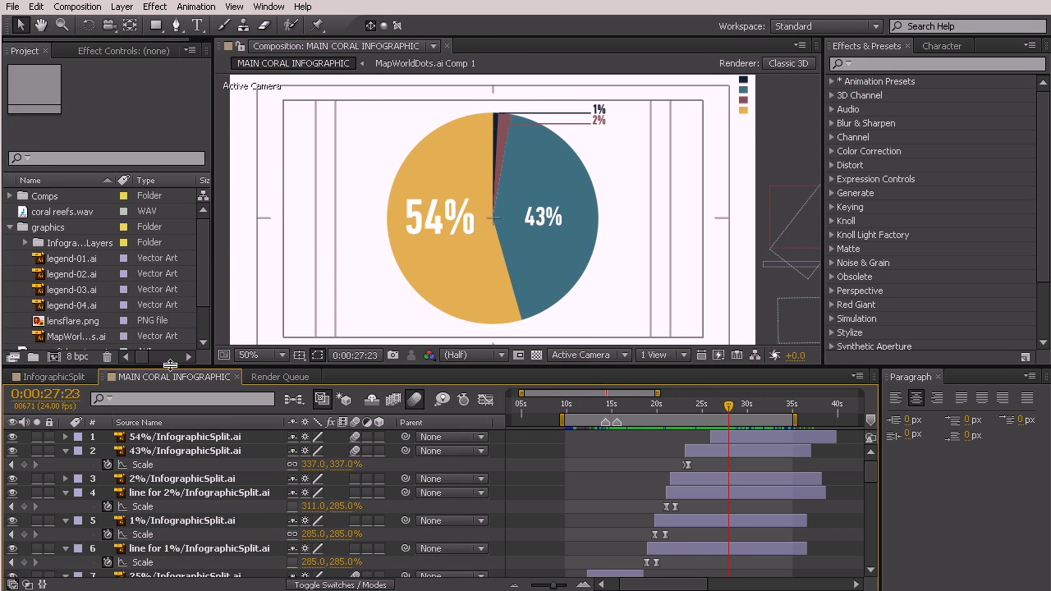
pyautogui.click(59, 257)
pyautogui.keyDown('shift'); pyautogui.click(70, 305); pyautogui.keyUp('shift')
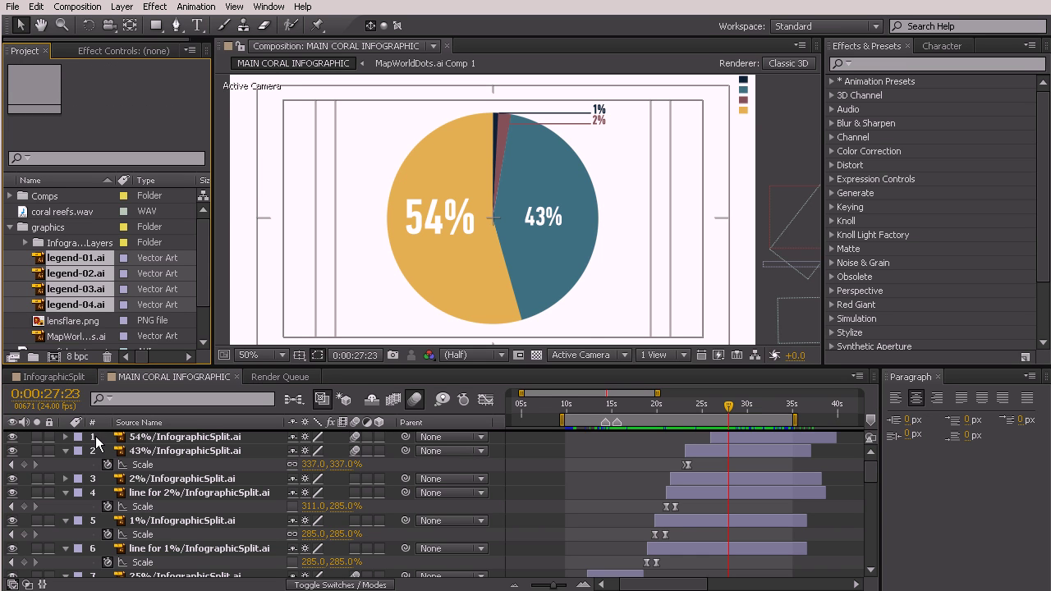
pyautogui.hotkey('ctrl', '/')
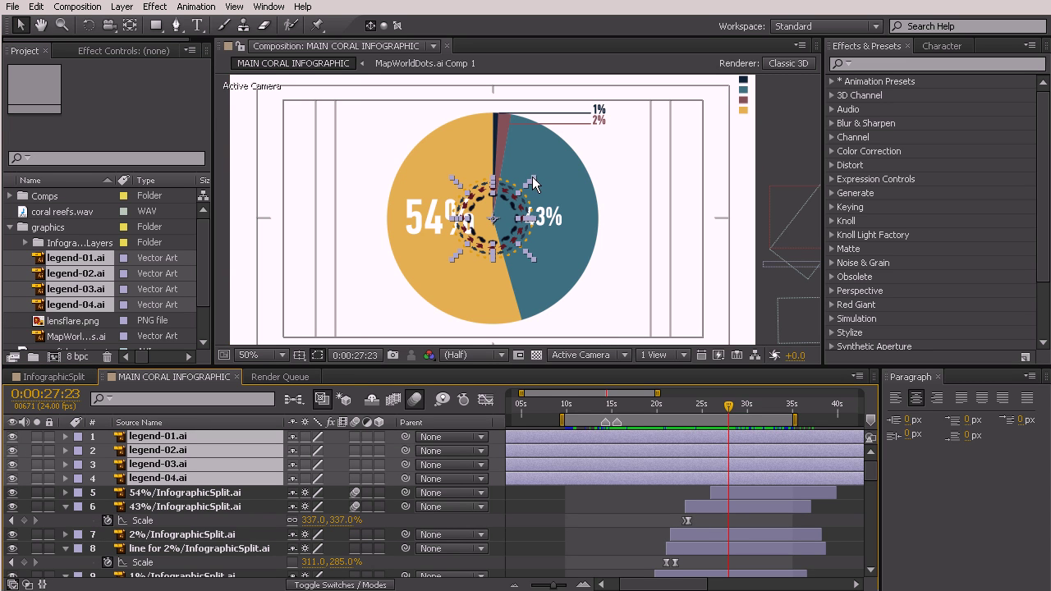
# Step: Scale the four legend layers up together to about 610% so their rings surround the pie chart
pyautogui.moveTo(533, 182); pyautogui.dragTo(726, 215)
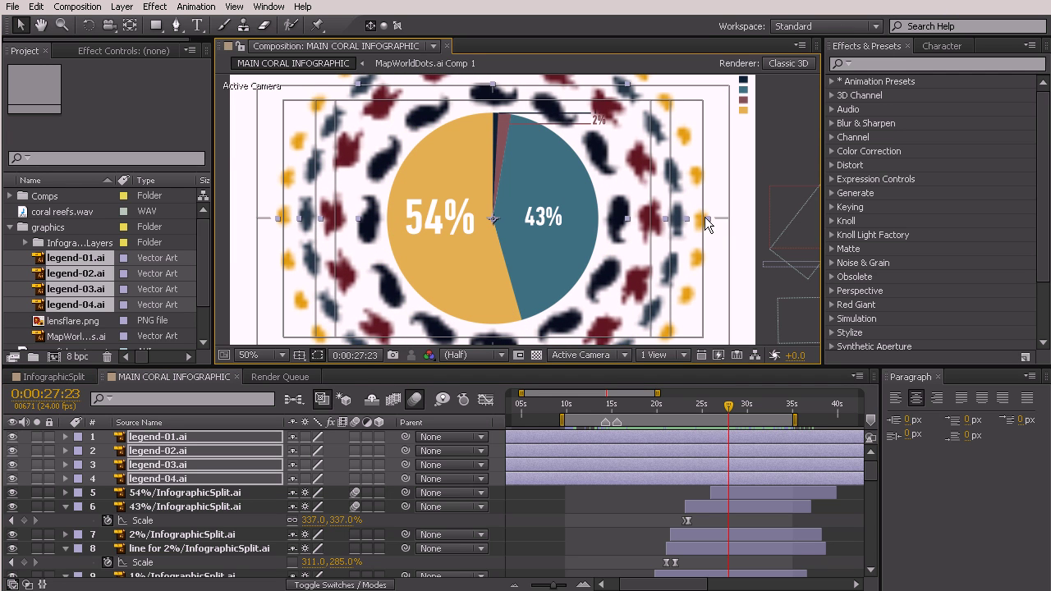
pyautogui.moveTo(706, 218); pyautogui.dragTo(732, 222)
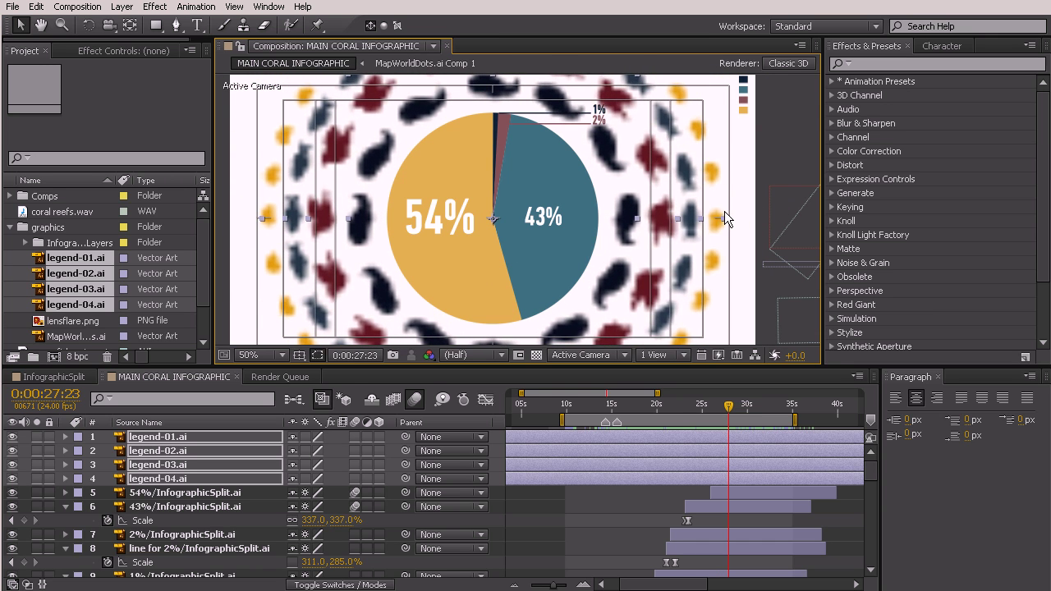
pyautogui.scroll(-2, 516, 218)
pyautogui.moveTo(620, 216); pyautogui.dragTo(629, 214)
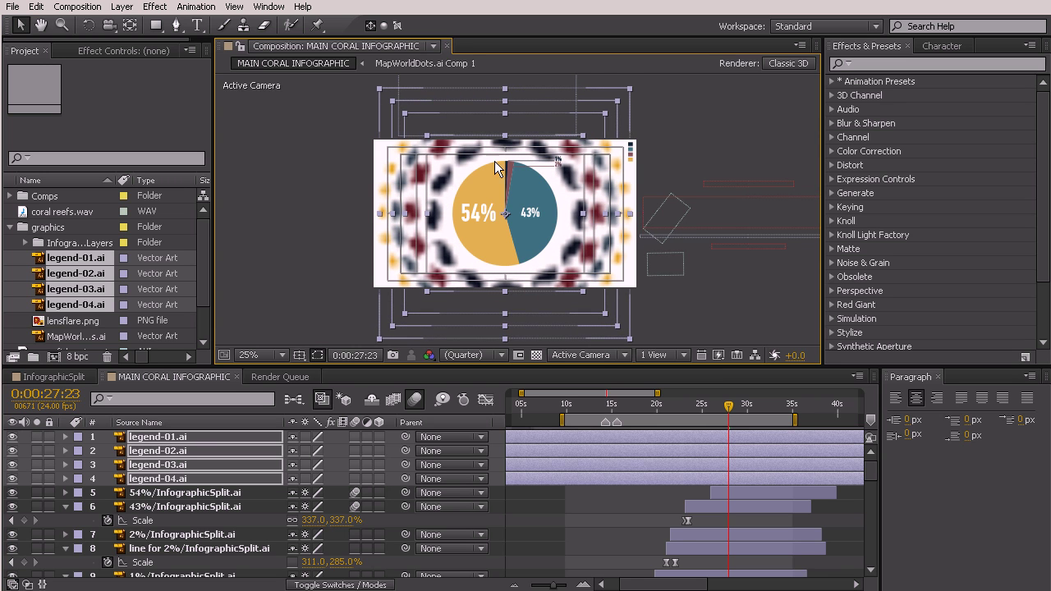
pyautogui.click(721, 133)
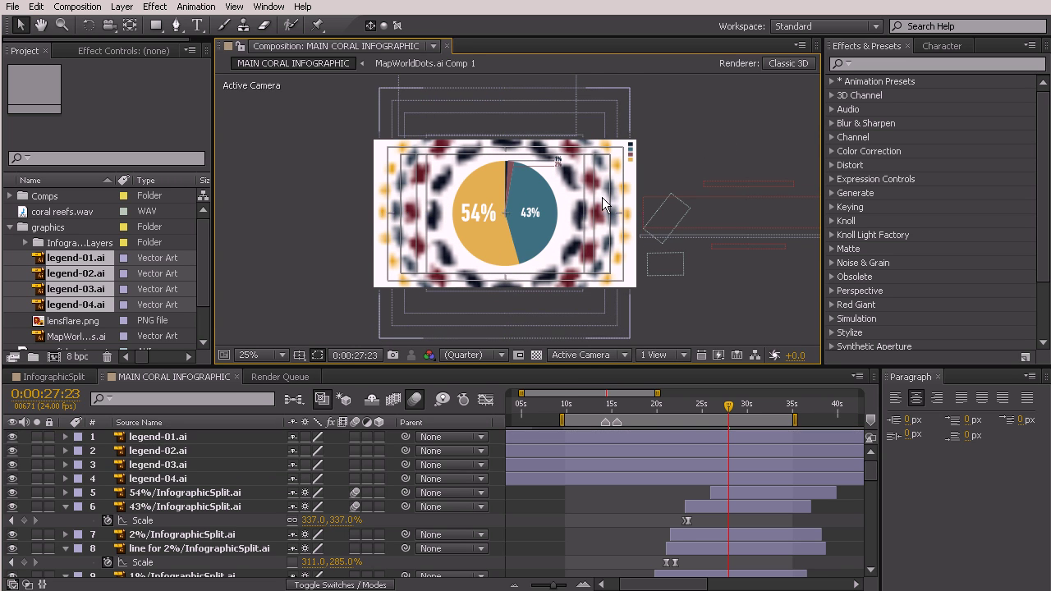
pyautogui.press('.')
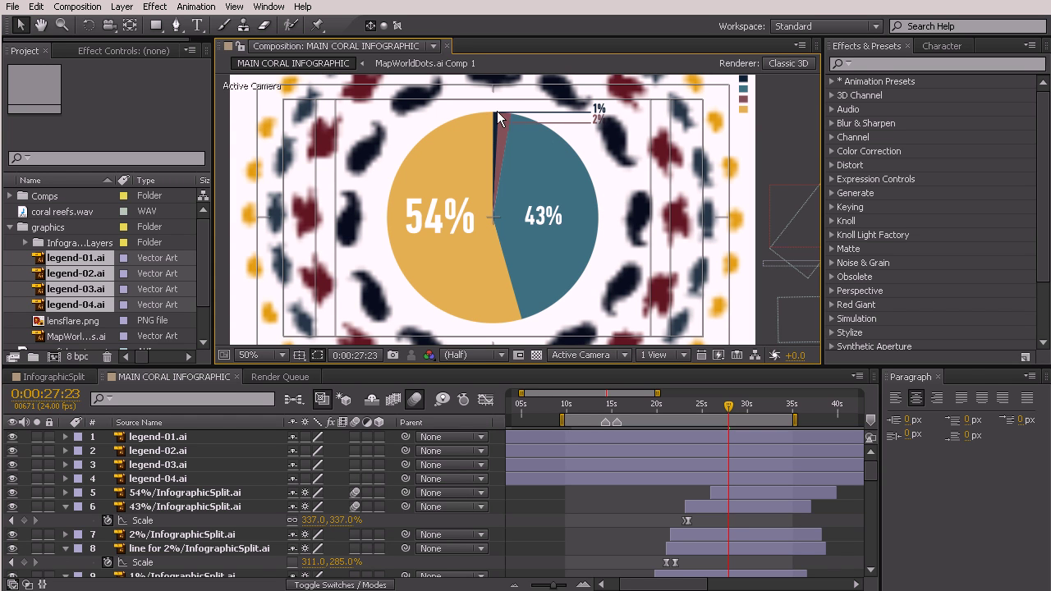
# Step: Unlock Dark Royal Blue Solid 1 and pre-compose the layers from 54%/InfographicSplit.ai through Medium Gray-Cyan Solid 1 as "pie graph", moving all attributes
pyautogui.click(188, 494)
pyautogui.scroll(-6, 196, 501)
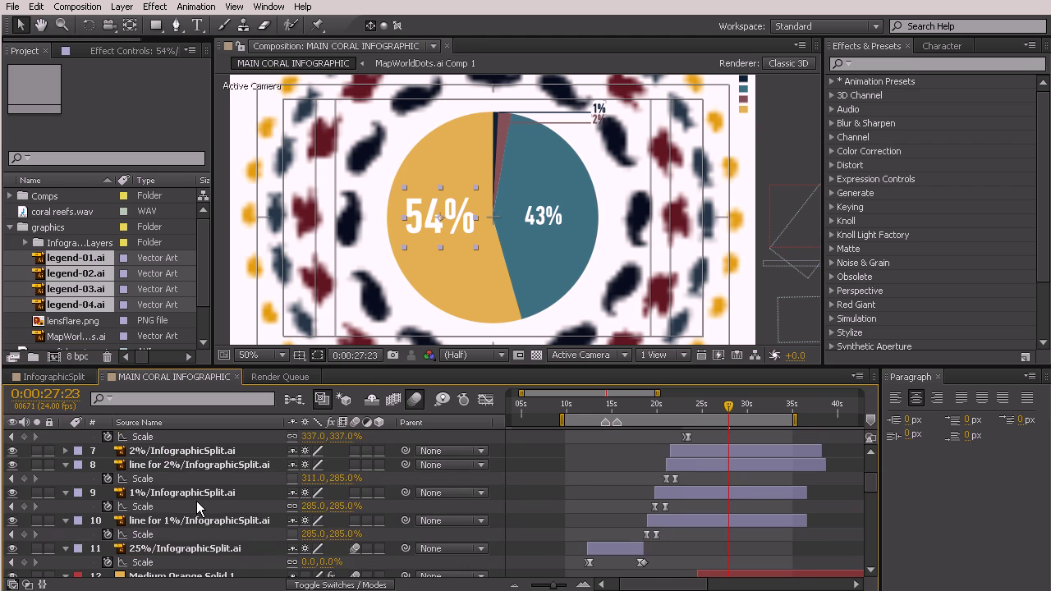
pyautogui.scroll(-2, 196, 501)
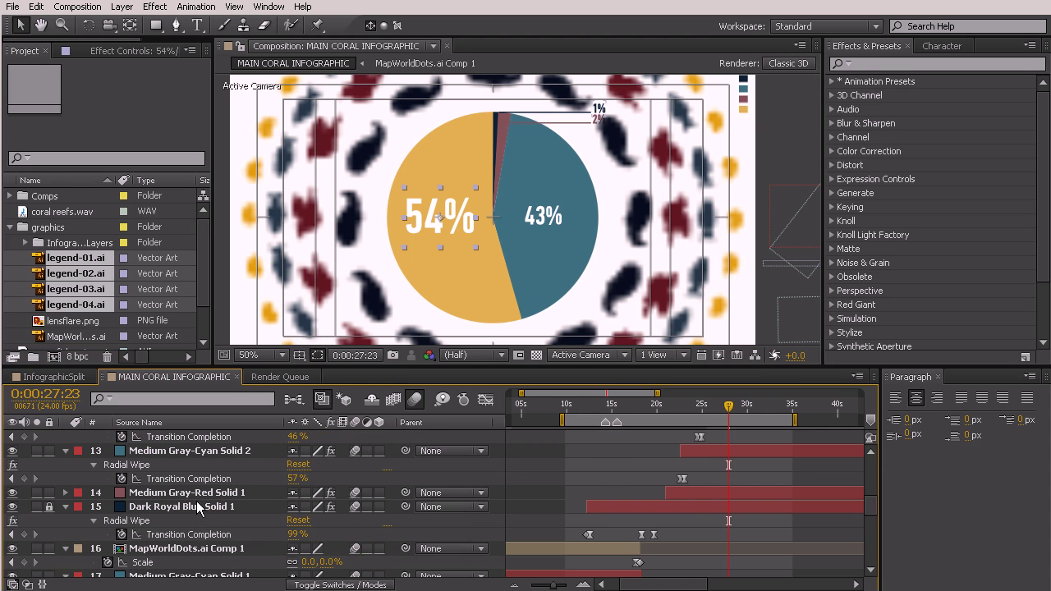
pyautogui.click(49, 507)
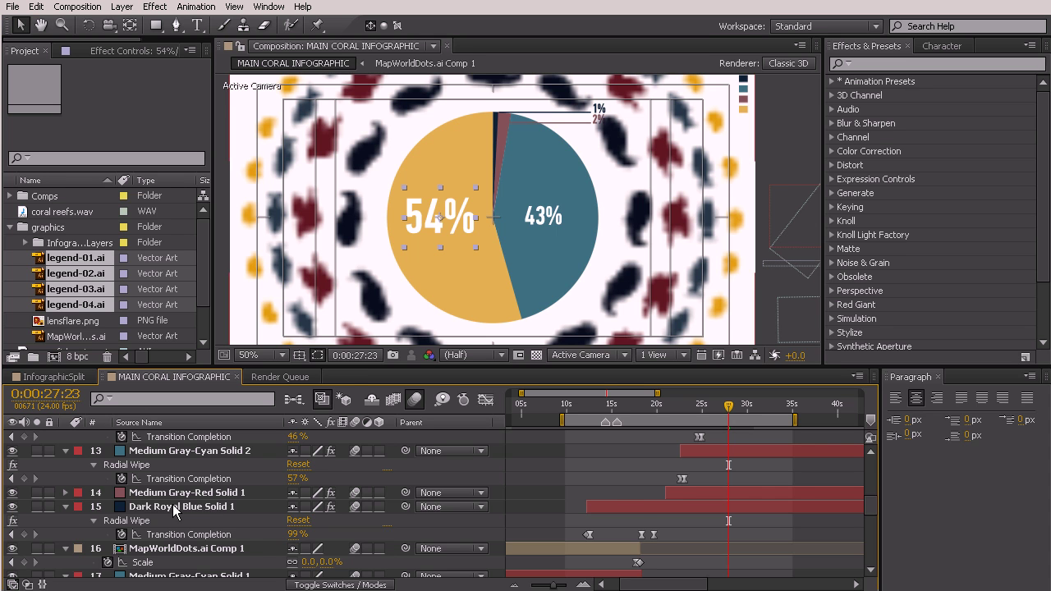
pyautogui.scroll(-1, 176, 511)
pyautogui.scroll(-1, 156, 548)
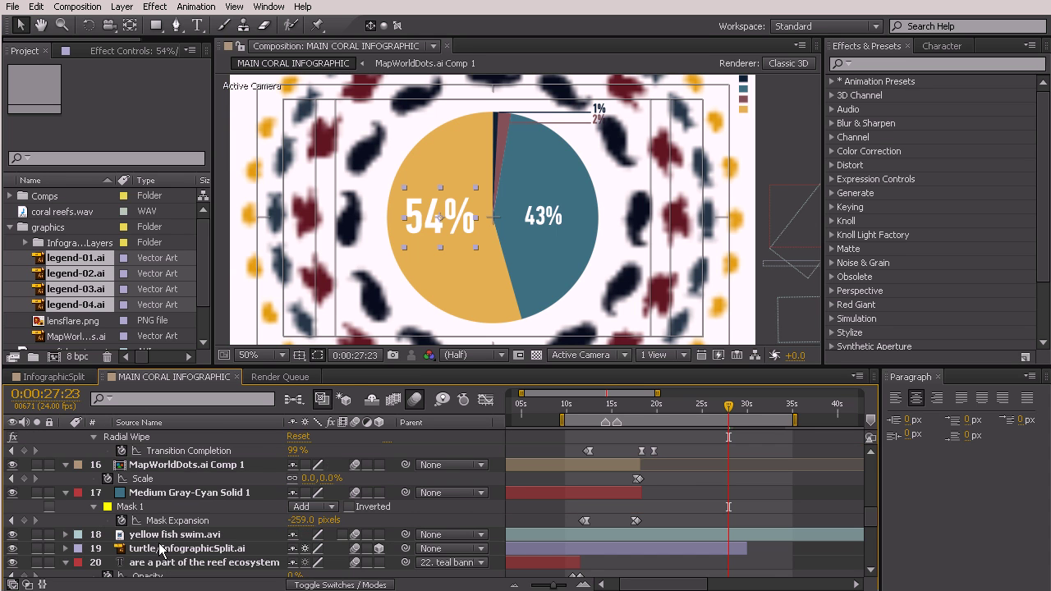
pyautogui.keyDown('shift'); pyautogui.click(158, 492); pyautogui.keyUp('shift')
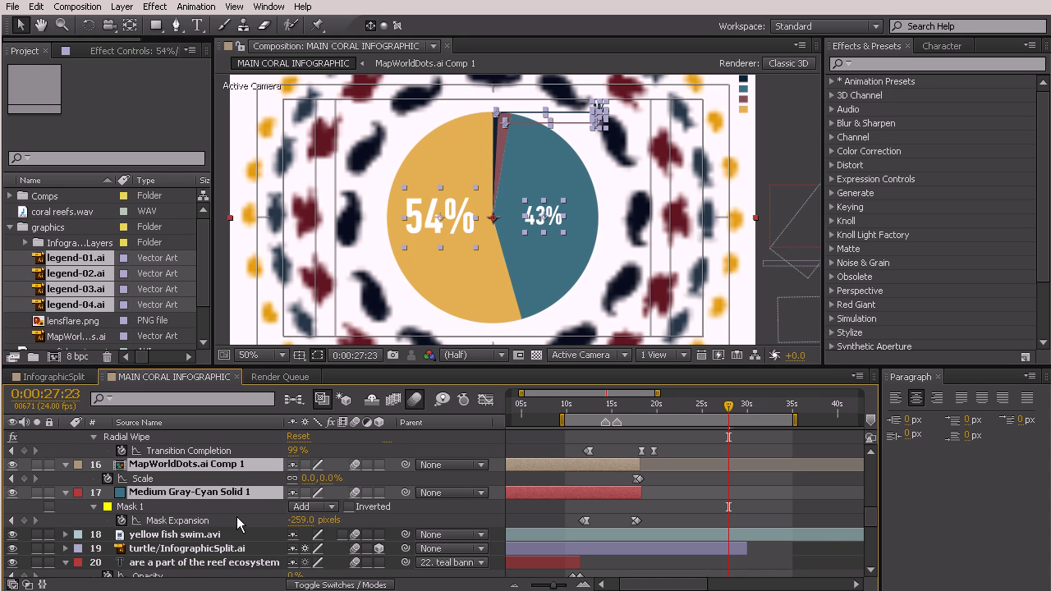
pyautogui.hotkey('ctrl', 'shift', 'c')
pyautogui.write('pie graph')
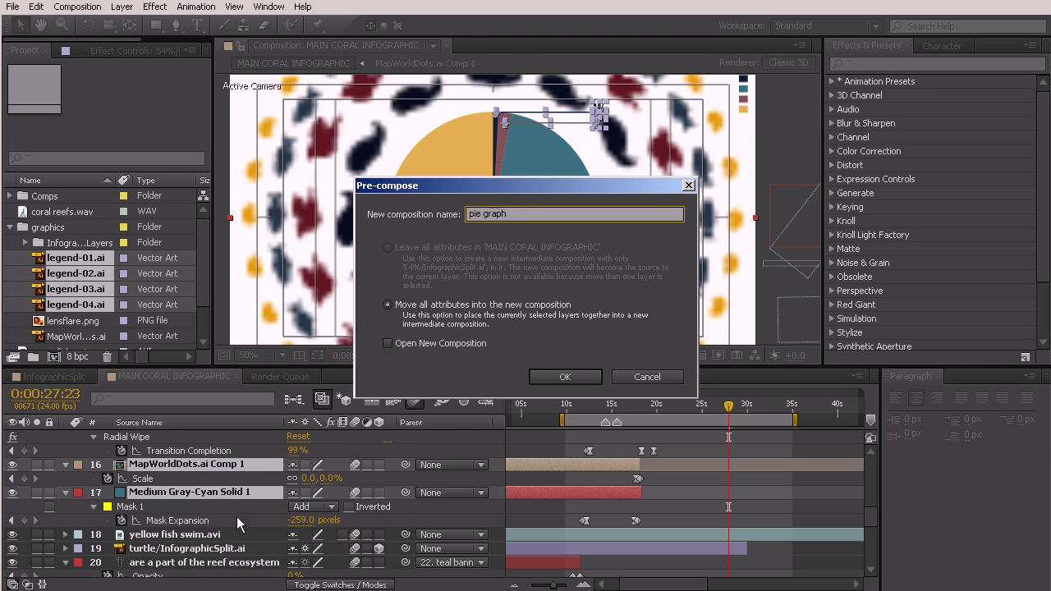
pyautogui.press('Return')
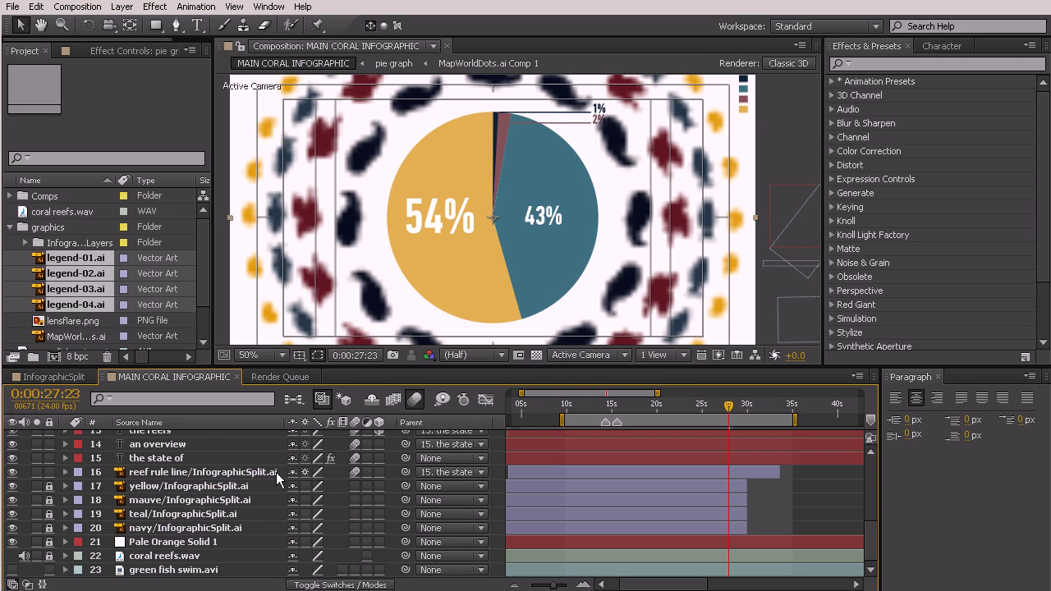
# Step: Reduce the pie graph layer's Scale to 81% and check how the small percentage labels fit inside the legend rings
pyautogui.scroll(10, 324, 471)
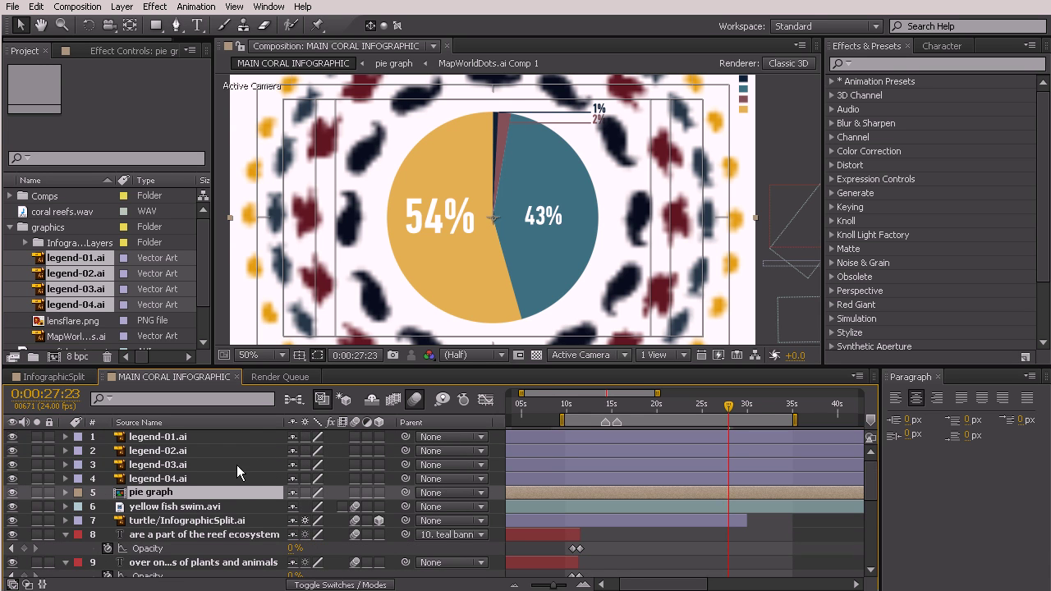
pyautogui.press('s')
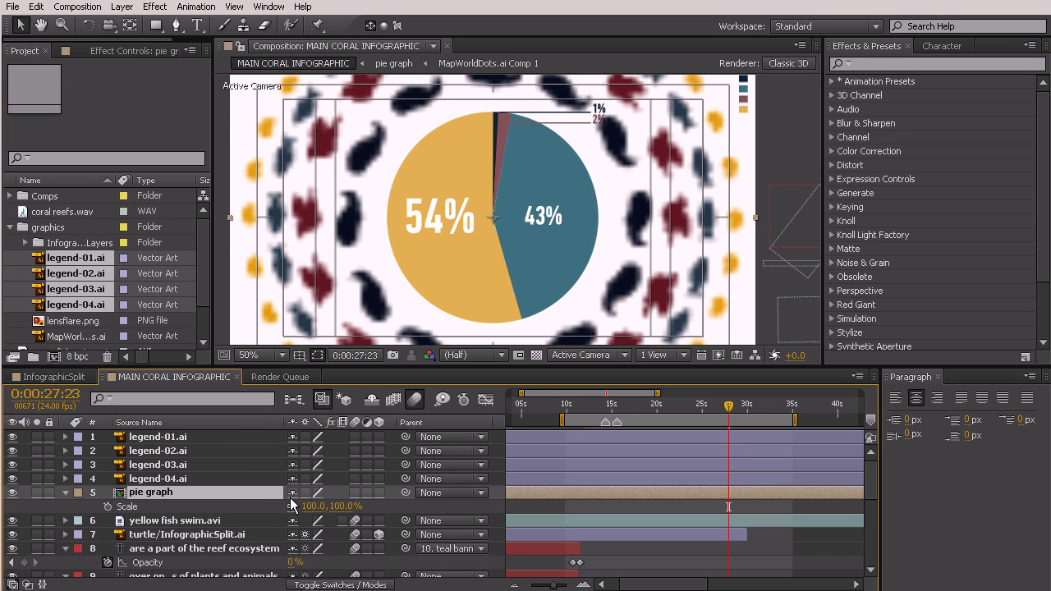
pyautogui.moveTo(314, 506); pyautogui.dragTo(297, 506)
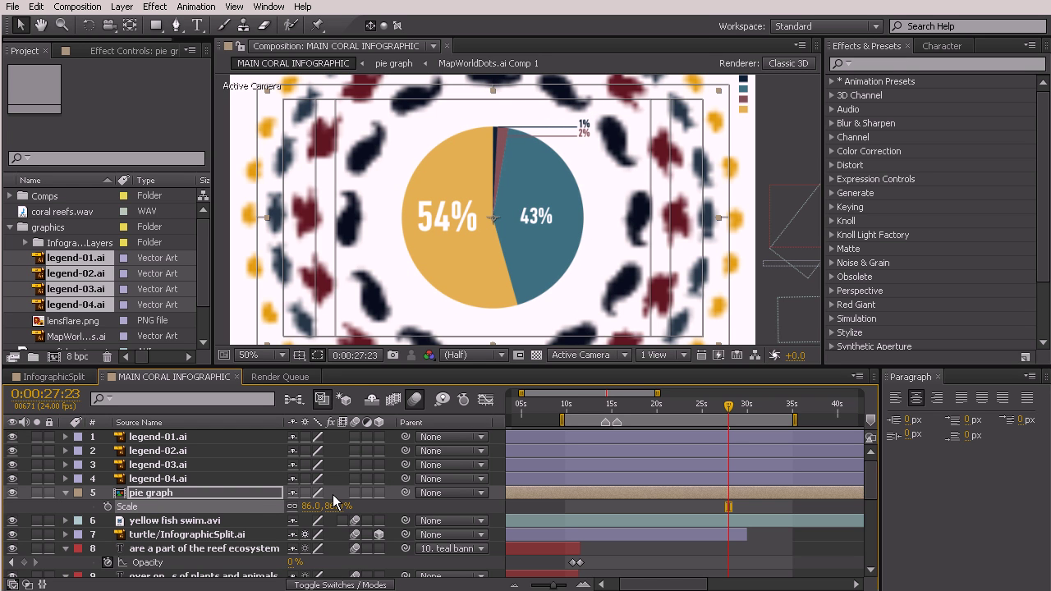
pyautogui.moveTo(310, 507); pyautogui.dragTo(307, 507)
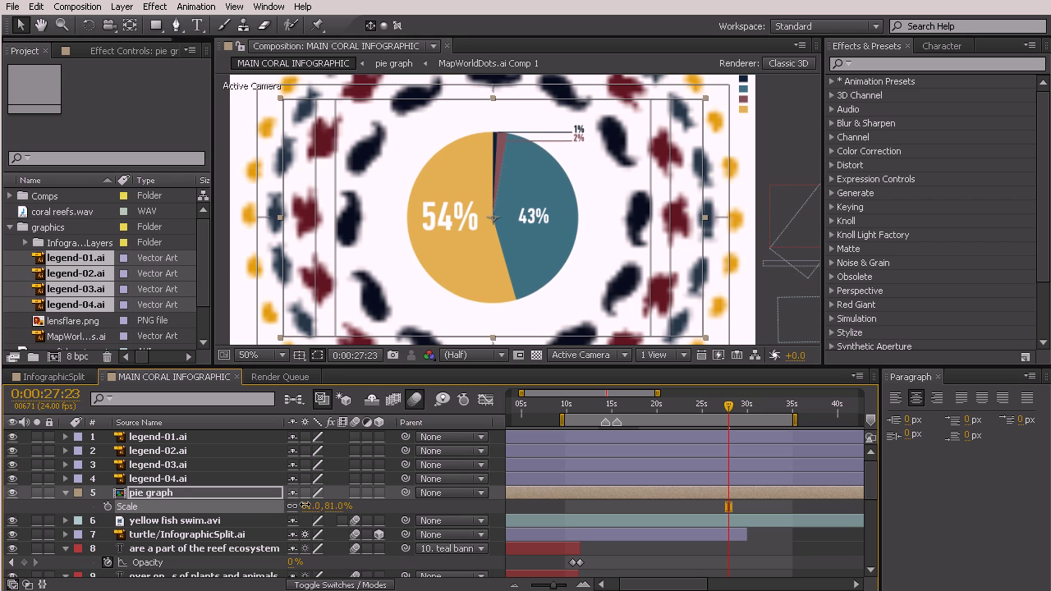
pyautogui.scroll(2, 498, 266)
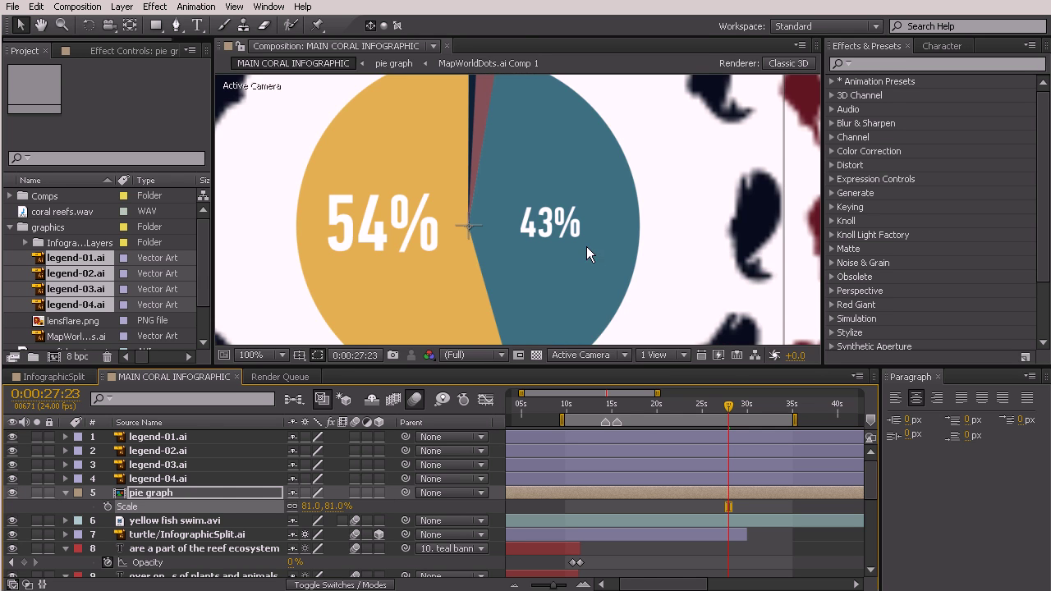
pyautogui.moveTo(580, 123); pyautogui.dragTo(465, 243)
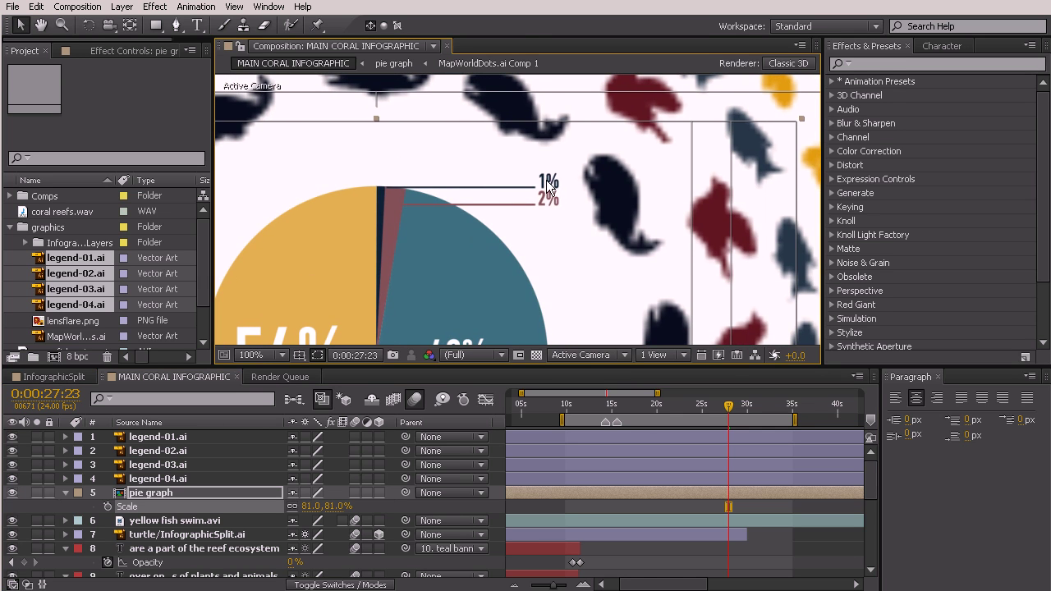
pyautogui.scroll(-4, 465, 243)
pyautogui.moveTo(537, 312); pyautogui.dragTo(564, 294)
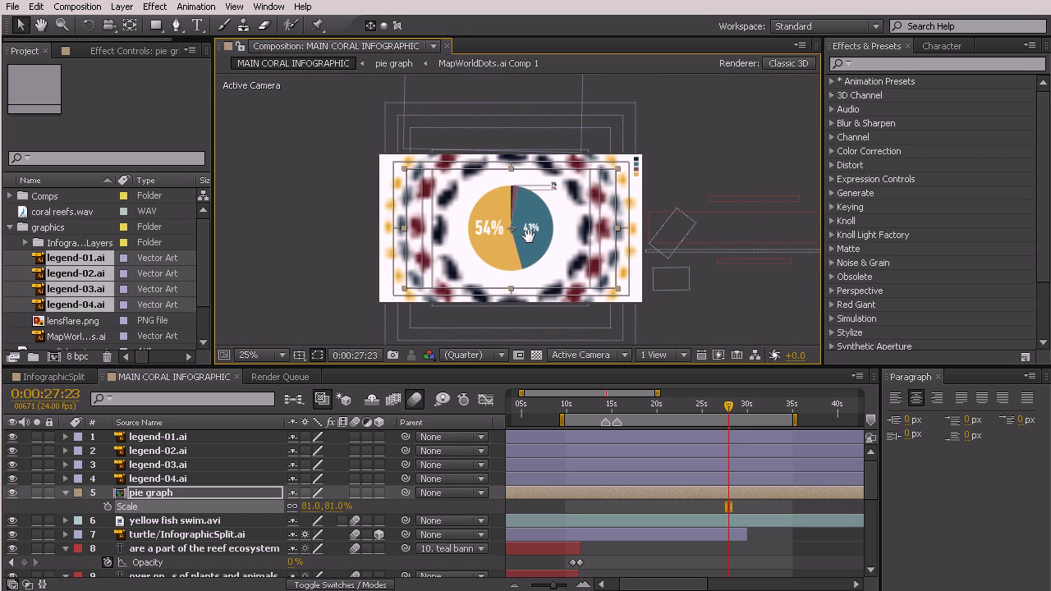
pyautogui.click(717, 299)
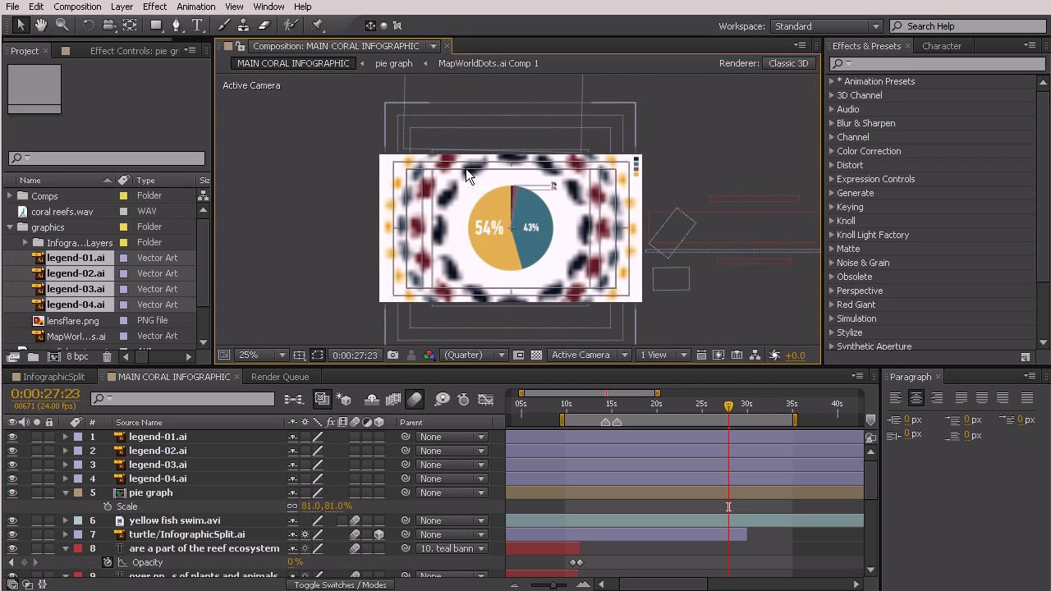
# Step: Go to 0:00:13:16 and turn on continuous rasterization for all four legend layers
pyautogui.moveTo(728, 406); pyautogui.dragTo(600, 420)
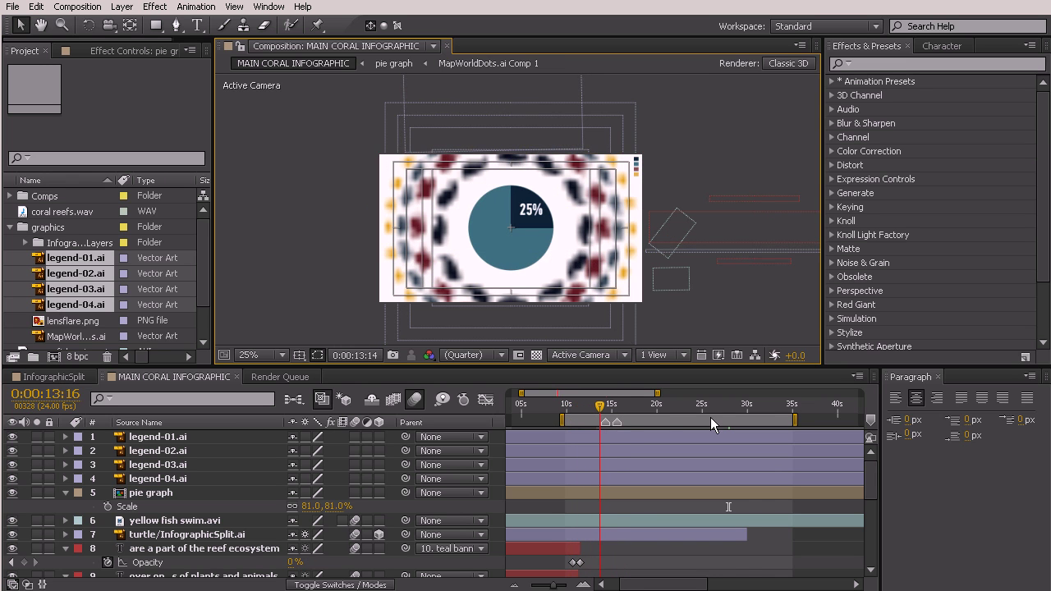
pyautogui.click(167, 480)
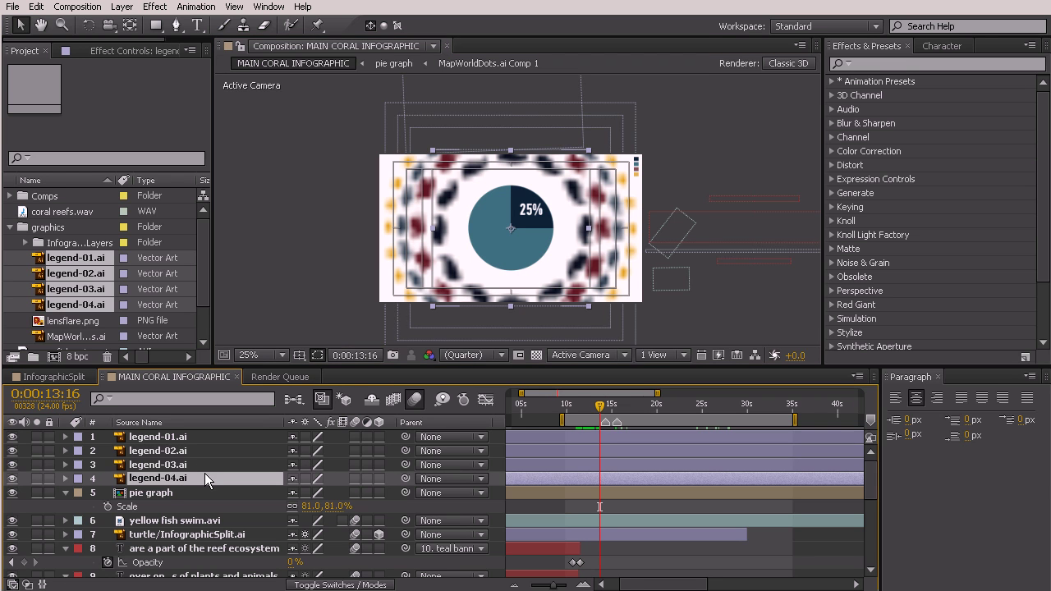
pyautogui.keyDown('shift'); pyautogui.click(178, 440); pyautogui.keyUp('shift')
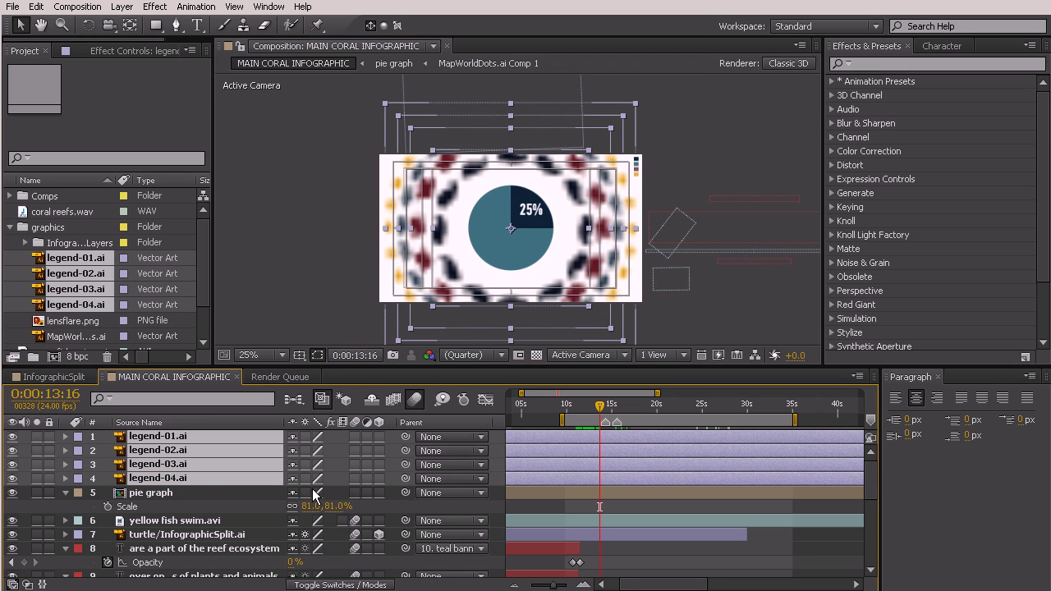
pyautogui.click(306, 436)
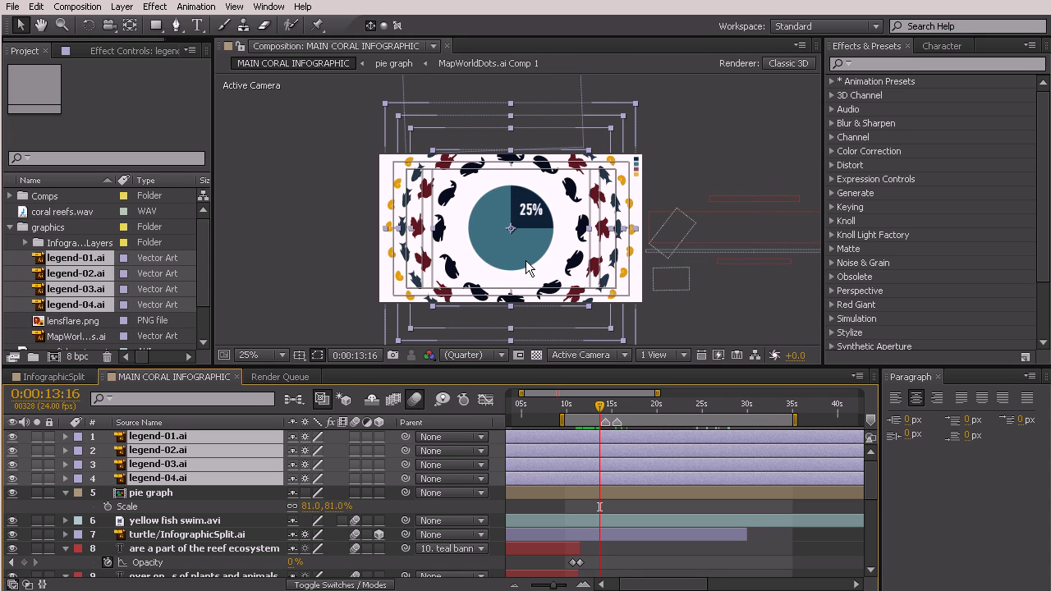
# Step: Trim the start of the legend-04.ai layer to 0:00:19:18, where the 1% callout line appears
pyautogui.click(754, 404)
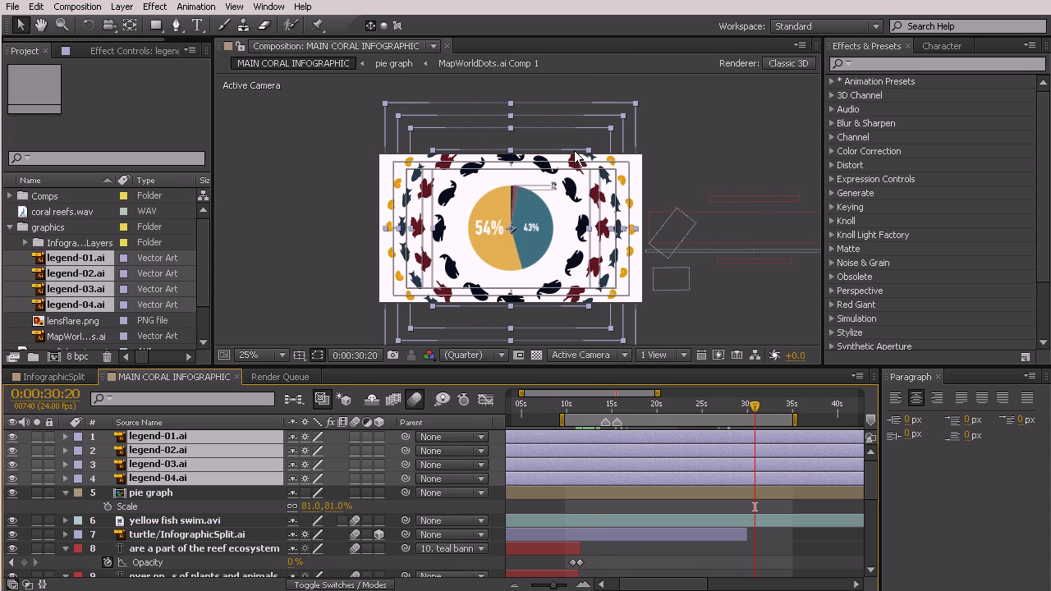
pyautogui.click(757, 317)
pyautogui.moveTo(753, 408); pyautogui.dragTo(653, 416)
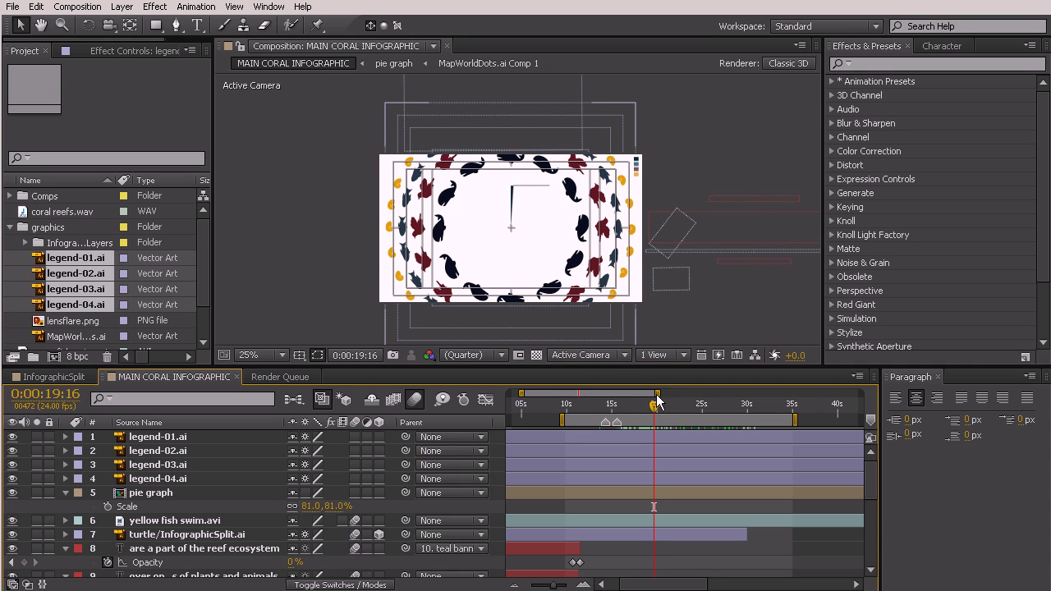
pyautogui.moveTo(654, 406); pyautogui.dragTo(656, 431)
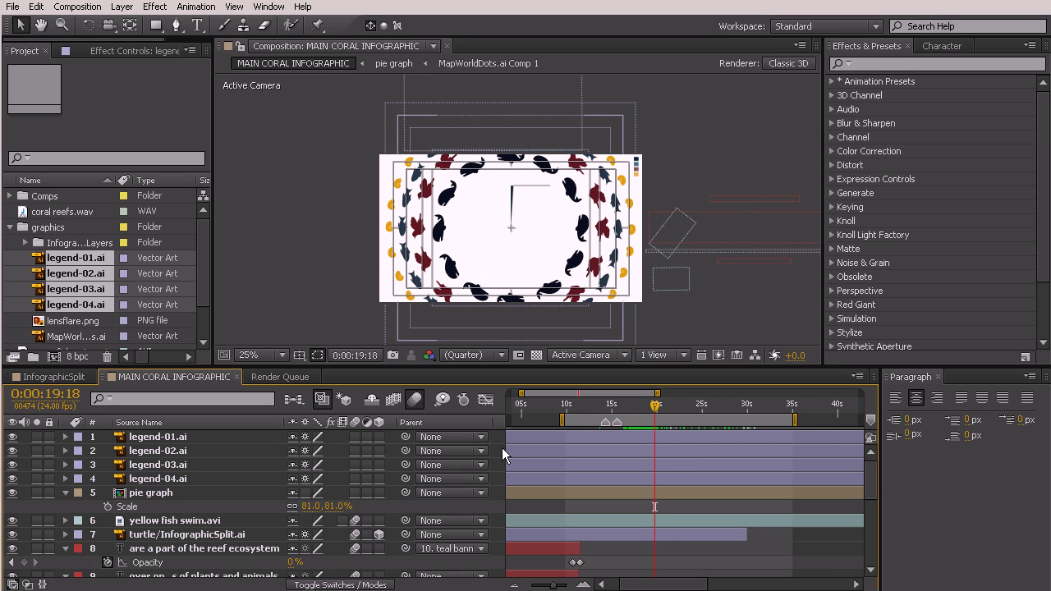
pyautogui.click(208, 438)
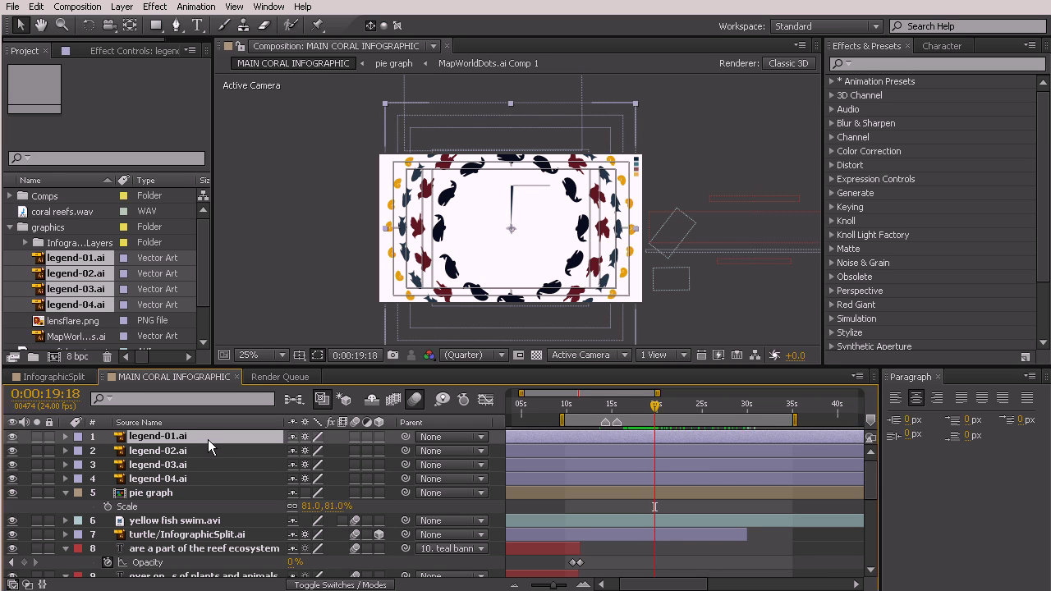
pyautogui.click(164, 479)
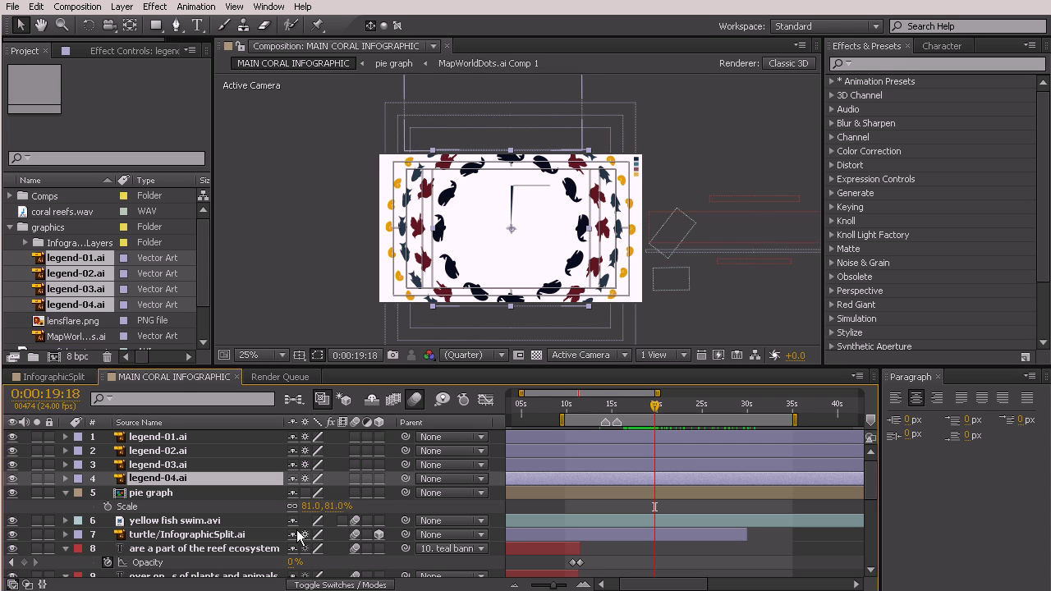
pyautogui.hotkey('alt', '[')
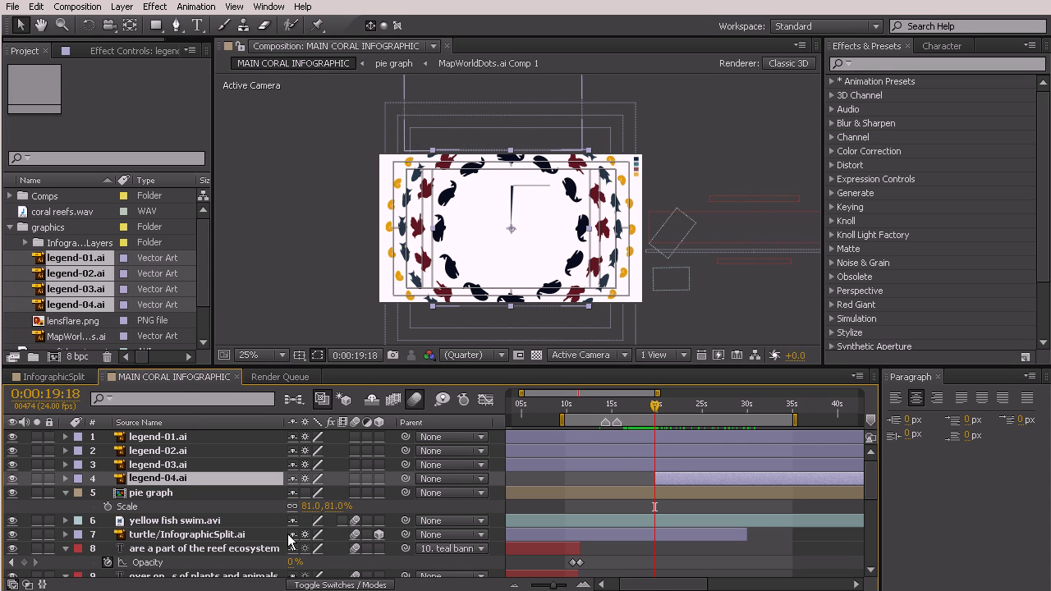
# Step: Animate legend-04.ai's Scale from 0% at 0:00:19:18 to 610% at 0:00:20:04
pyautogui.press('s')
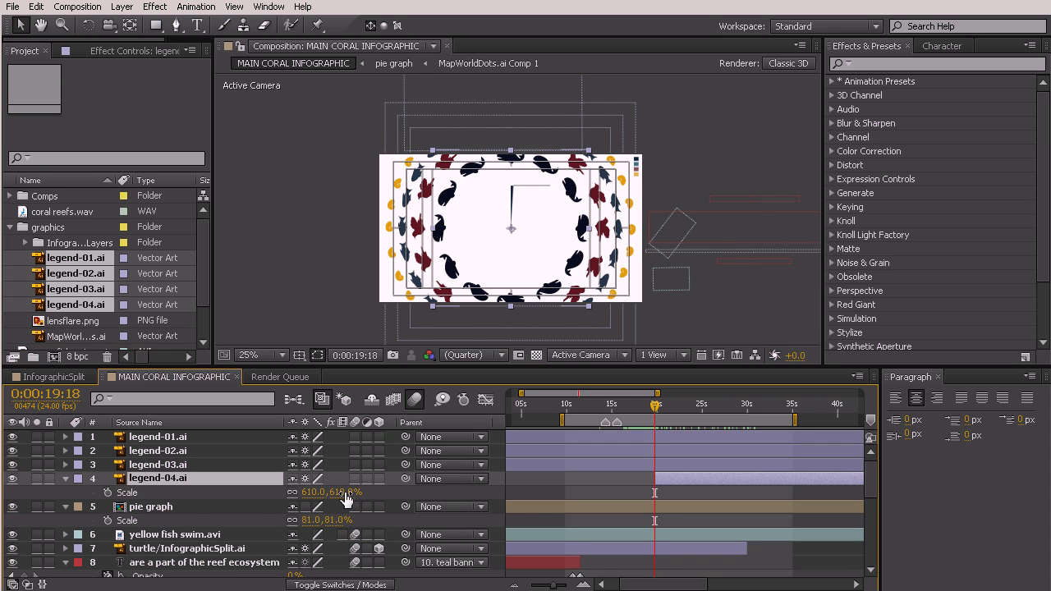
pyautogui.click(107, 492)
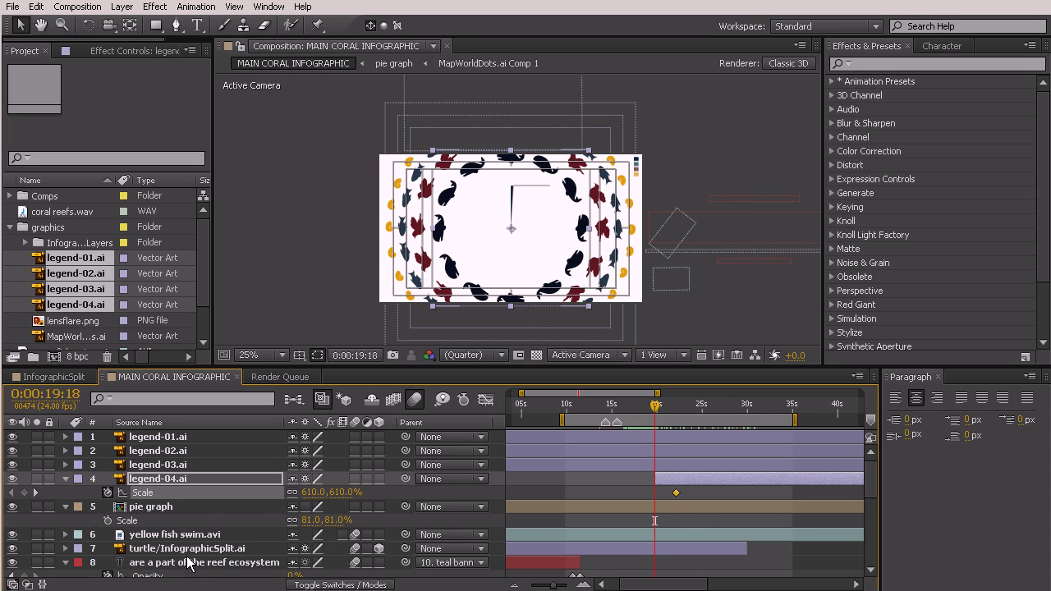
pyautogui.click(313, 492)
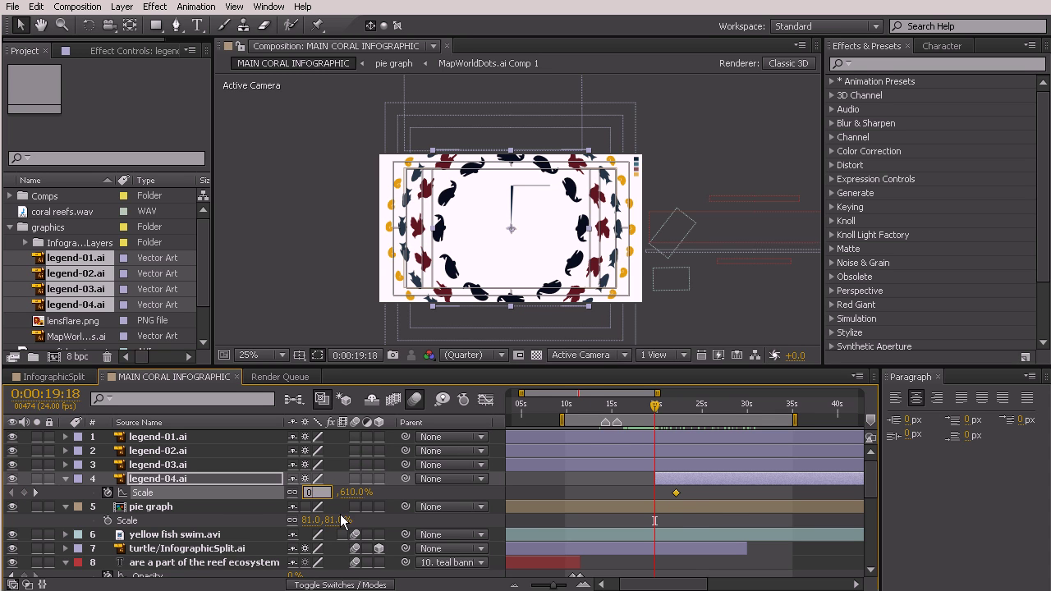
pyautogui.press('Return')
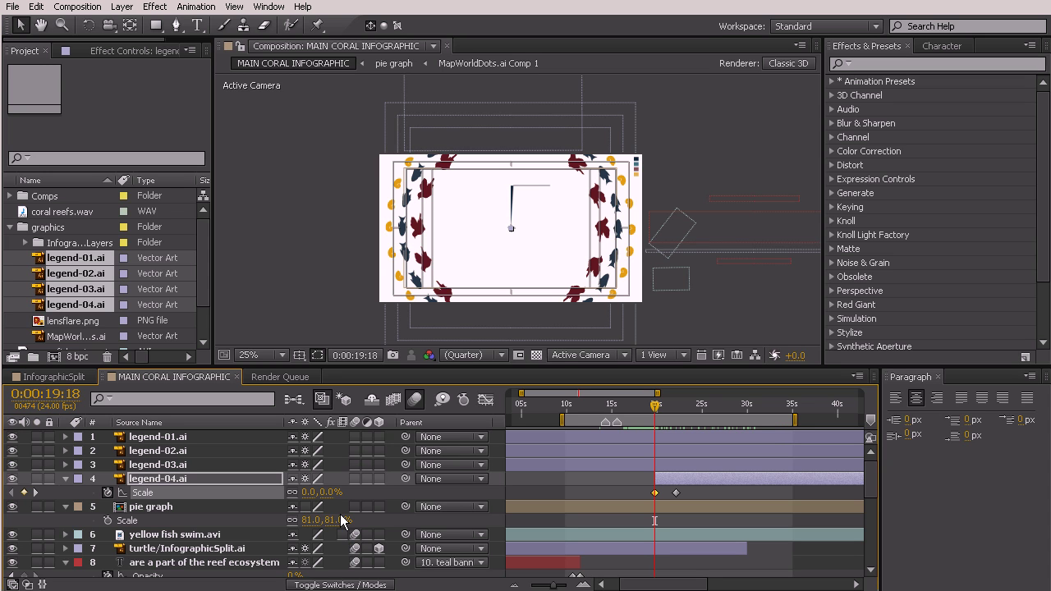
pyautogui.hotkey('shift', 'pagedown')
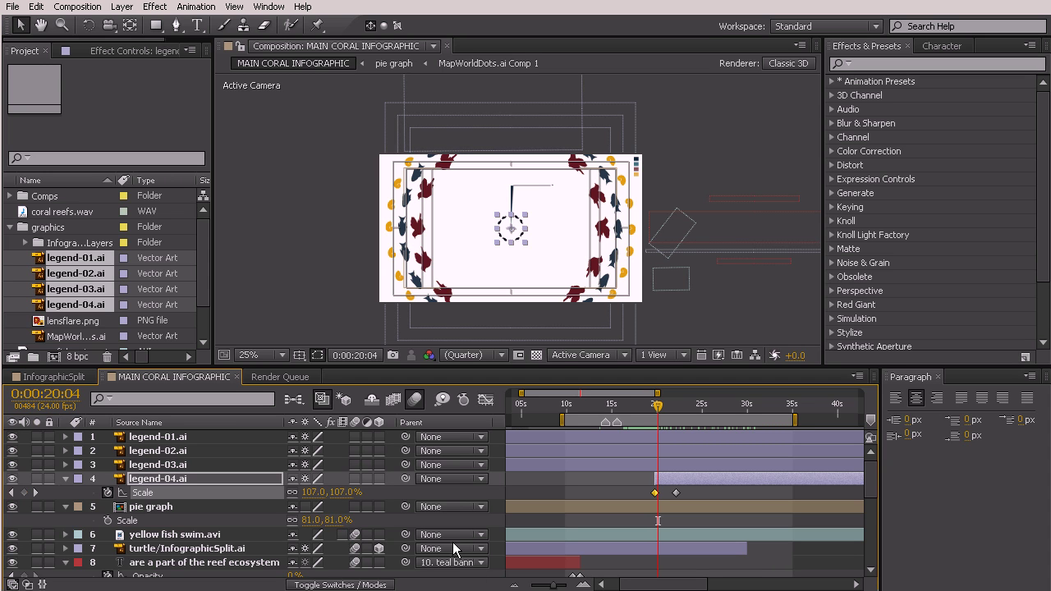
pyautogui.moveTo(556, 586); pyautogui.dragTo(562, 586)
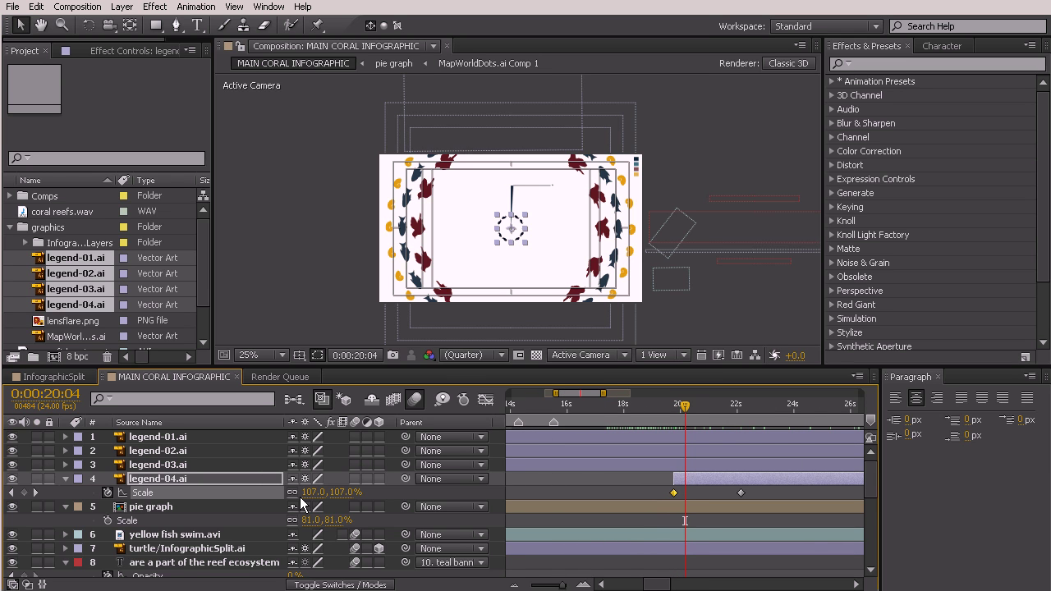
pyautogui.moveTo(739, 493); pyautogui.dragTo(691, 493)
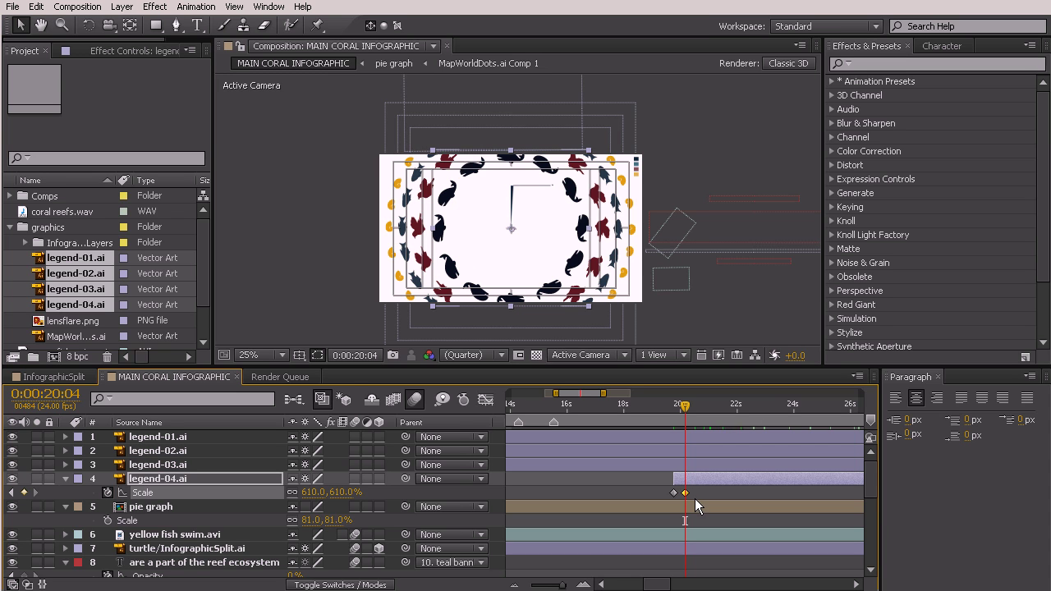
# Step: Move legend-04.ai's 610% Scale keyframe to 0:00:20:07 and add an overshoot keyframe of 611% at 0:00:20:04
pyautogui.moveTo(684, 490)
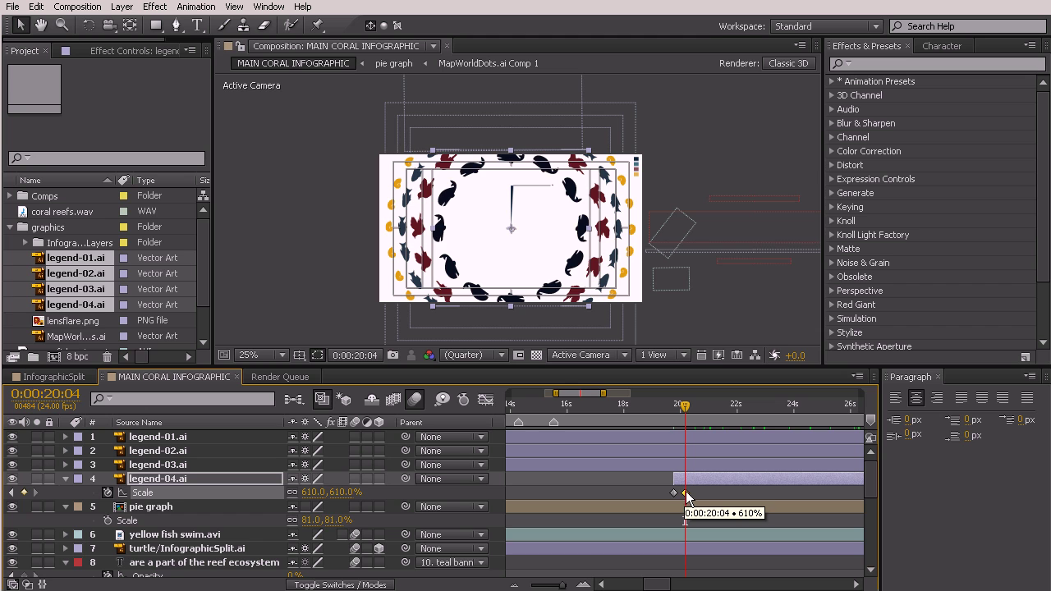
pyautogui.moveTo(686, 491); pyautogui.dragTo(689, 493)
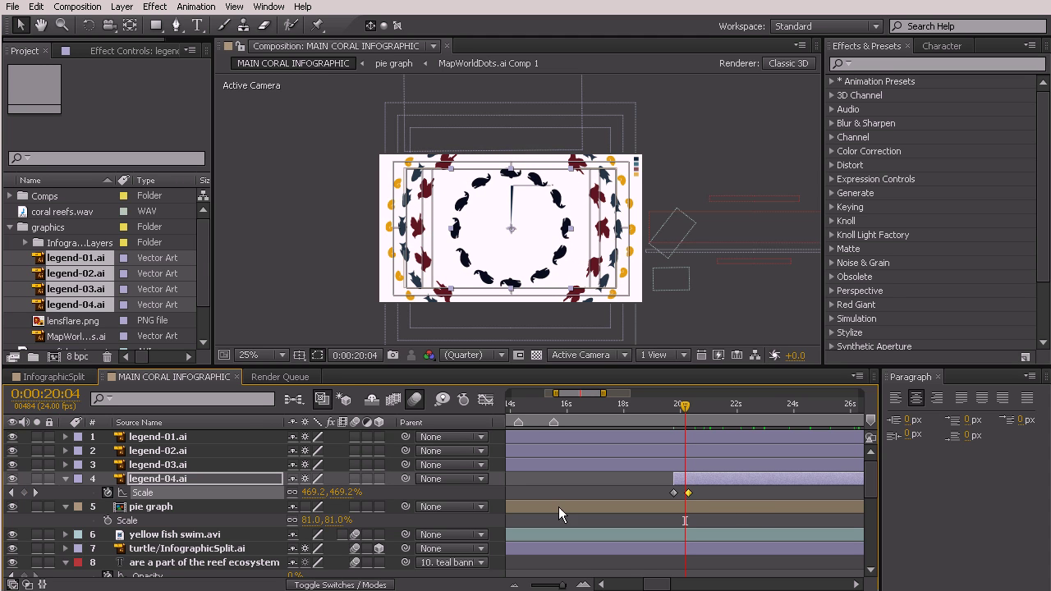
pyautogui.click(309, 493)
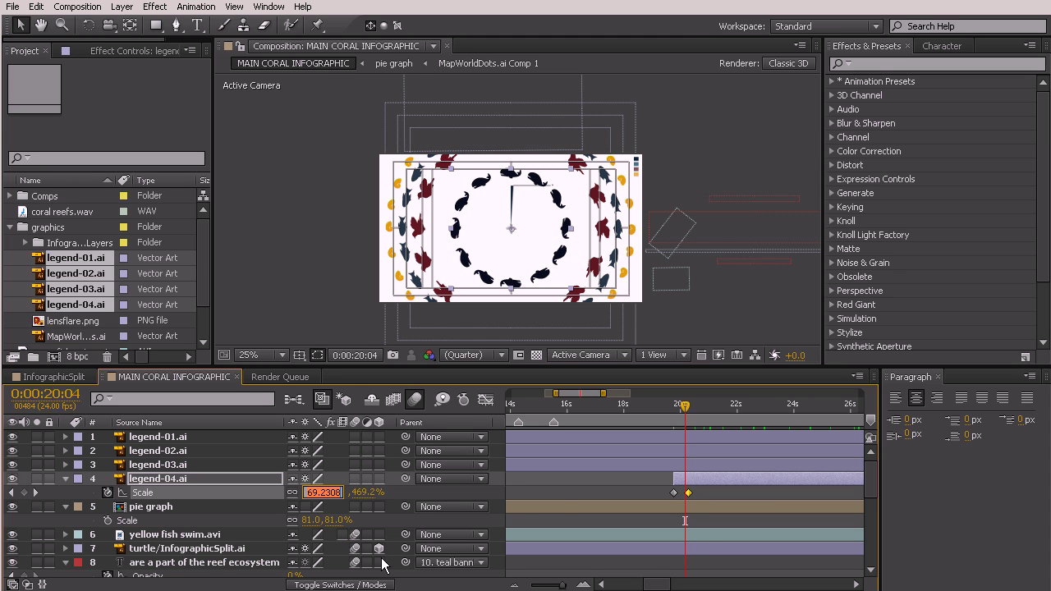
pyautogui.write('611')
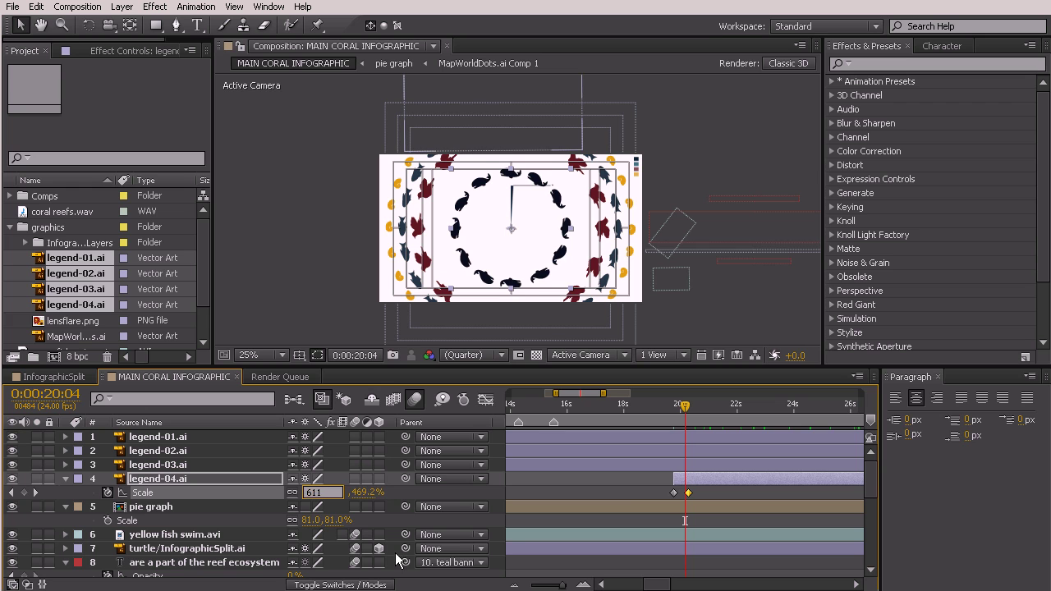
pyautogui.press('Return')
# Step: Apply Easy Ease to all three Scale keyframes of legend-04.ai
pyautogui.moveTo(629, 496); pyautogui.dragTo(629, 497)
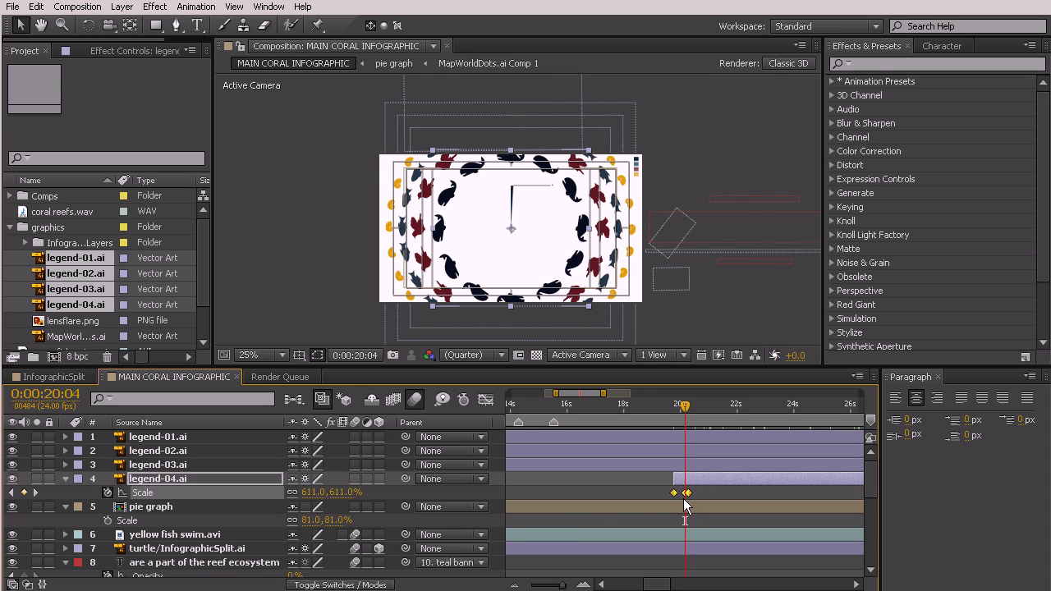
pyautogui.click(196, 7)
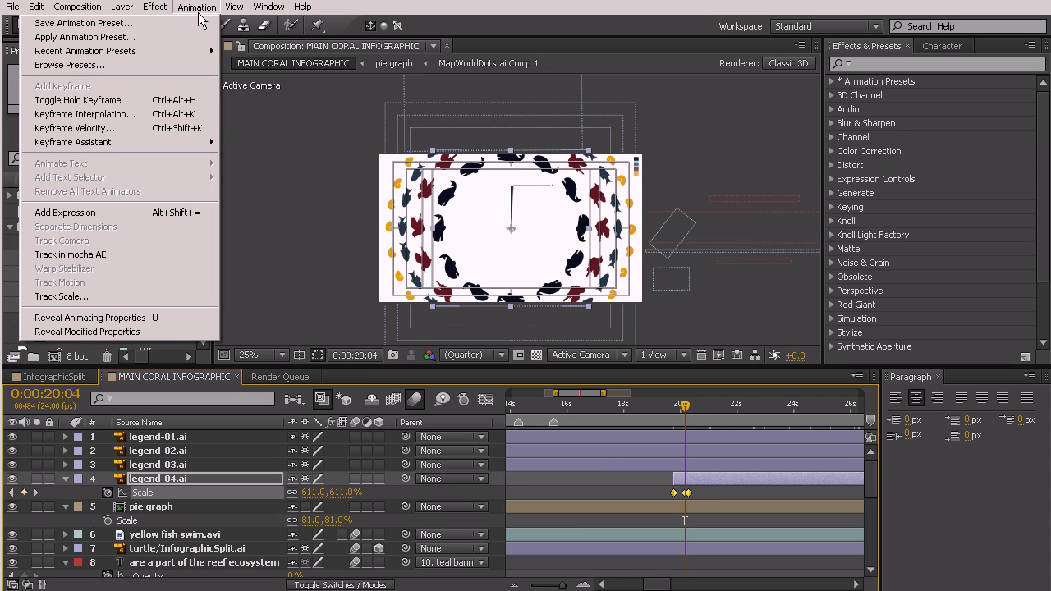
pyautogui.moveTo(172, 138)
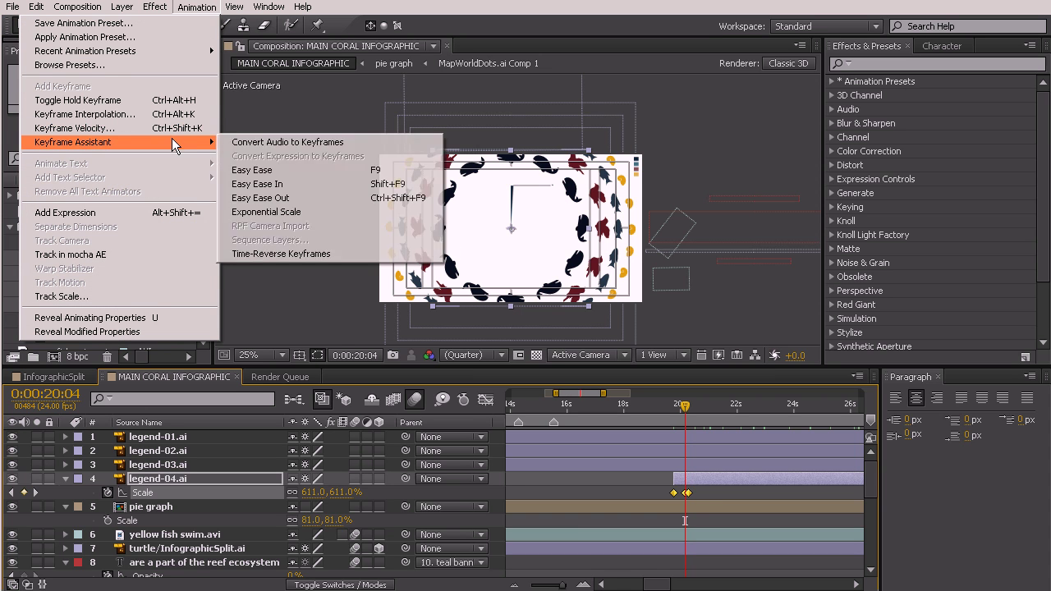
pyautogui.click(277, 173)
pyautogui.moveTo(685, 405)
pyautogui.mouseDown()
pyautogui.moveTo(661, 401)
pyautogui.moveTo(685, 415)
pyautogui.mouseUp()
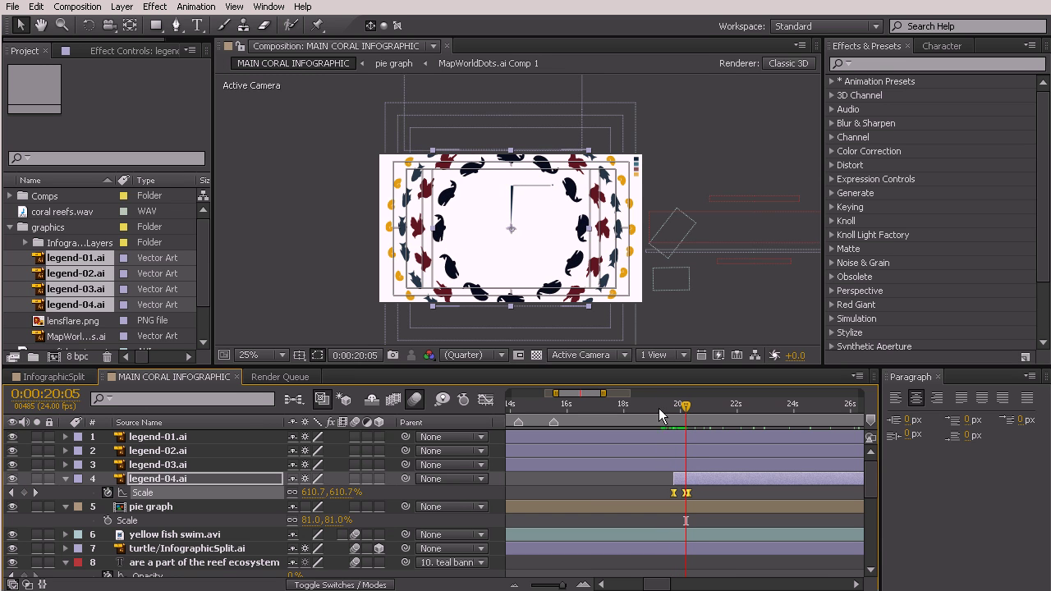
# Step: Turn on motion blur for all four legend layers and preview the legend-04.ai ring scaling in
pyautogui.moveTo(355, 478); pyautogui.dragTo(355, 437)
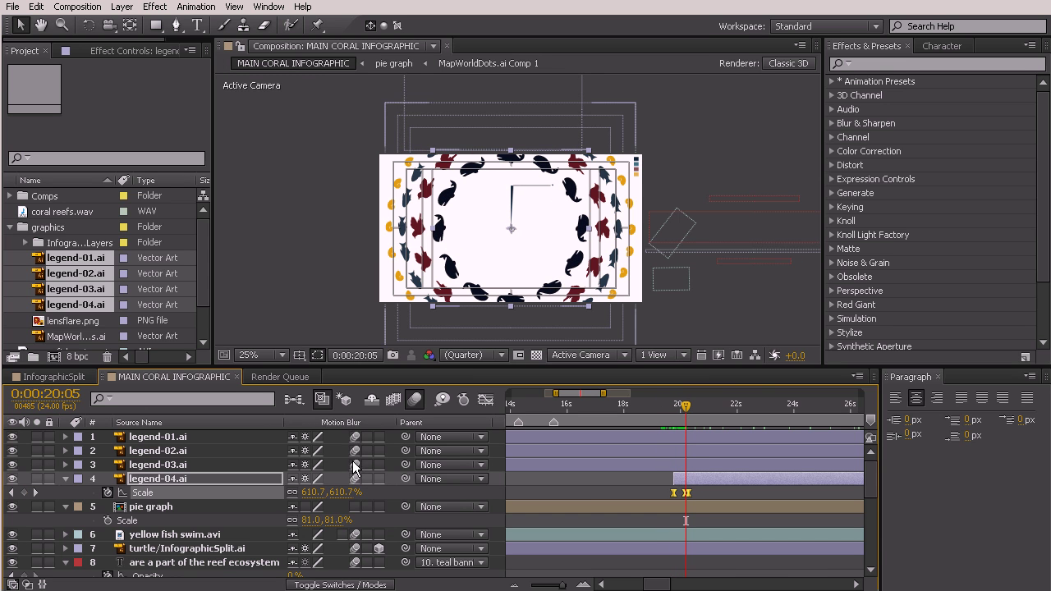
pyautogui.moveTo(666, 415); pyautogui.dragTo(686, 420)
pyautogui.moveTo(695, 435)
pyautogui.mouseDown()
pyautogui.moveTo(678, 428)
pyautogui.moveTo(690, 430)
pyautogui.mouseUp()
pyautogui.click(566, 584)
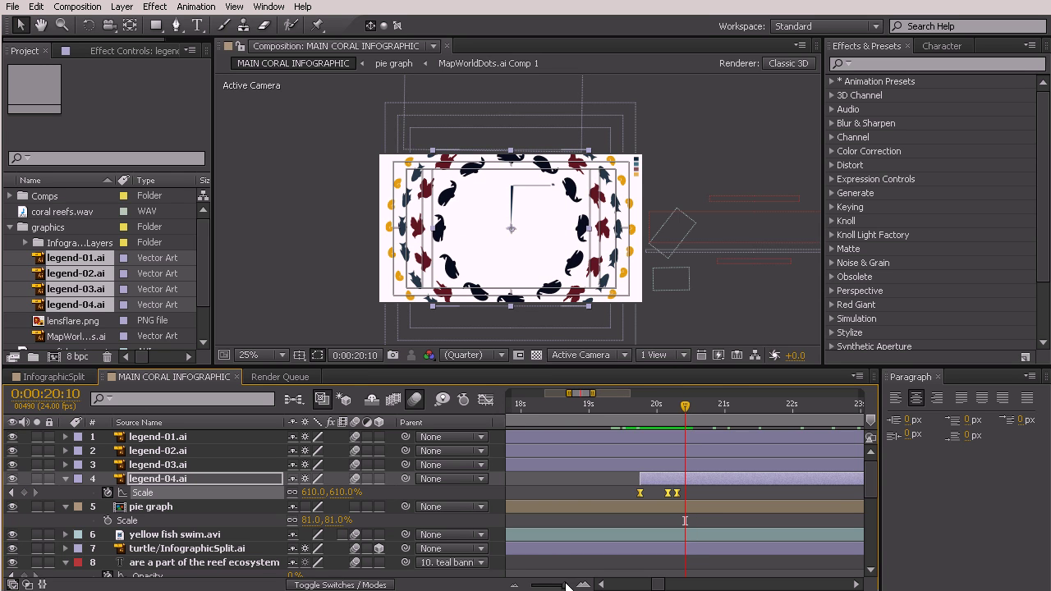
pyautogui.press('.')
pyautogui.moveTo(661, 419); pyautogui.dragTo(677, 442)
# Step: Raise legend-04.ai's overshoot Scale keyframe at 0:00:20:04 to 613% and preview the animation up to 0:00:21:05
pyautogui.hotkey('ctrl', 'Down')
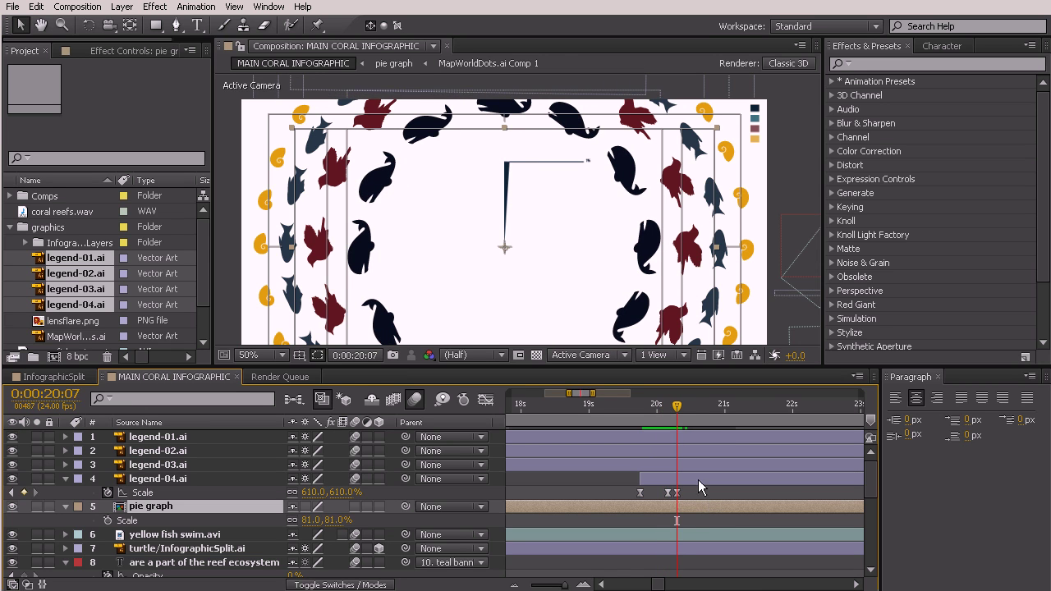
pyautogui.press('j')
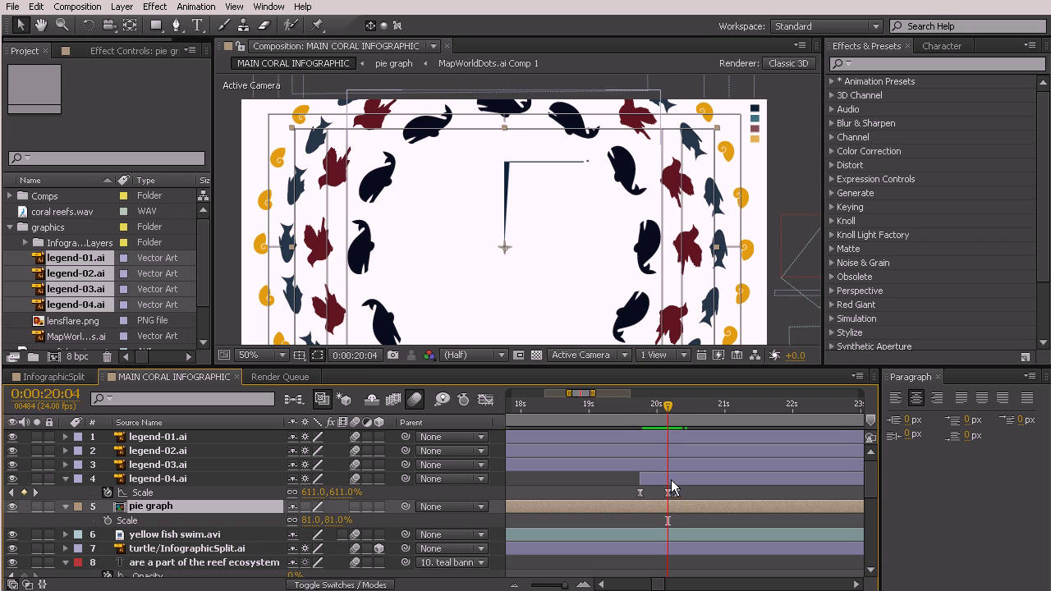
pyautogui.click(671, 488)
pyautogui.click(314, 493)
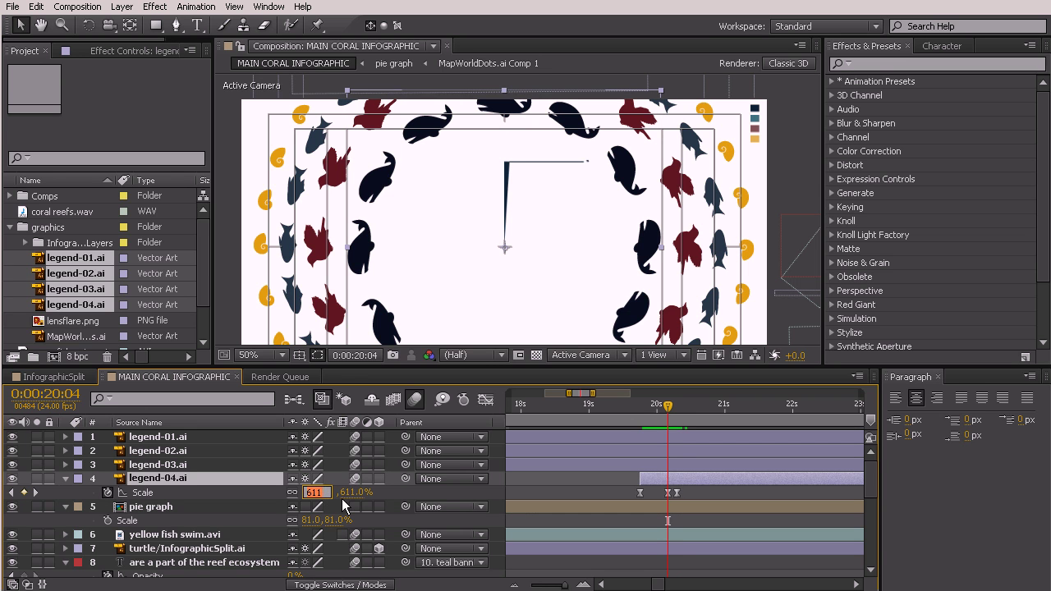
pyautogui.press('Return')
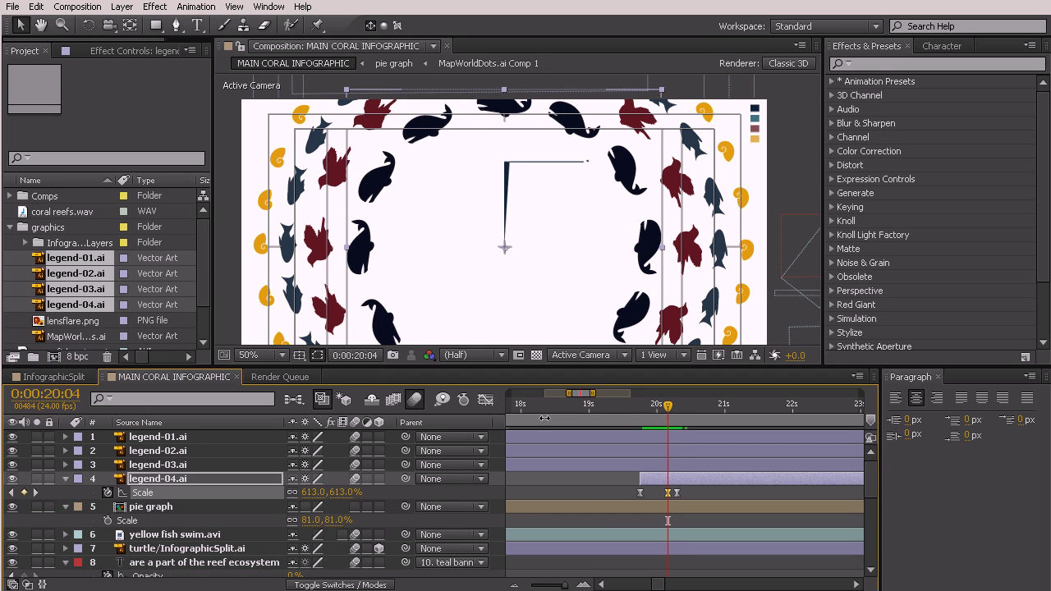
pyautogui.moveTo(635, 406); pyautogui.dragTo(619, 490)
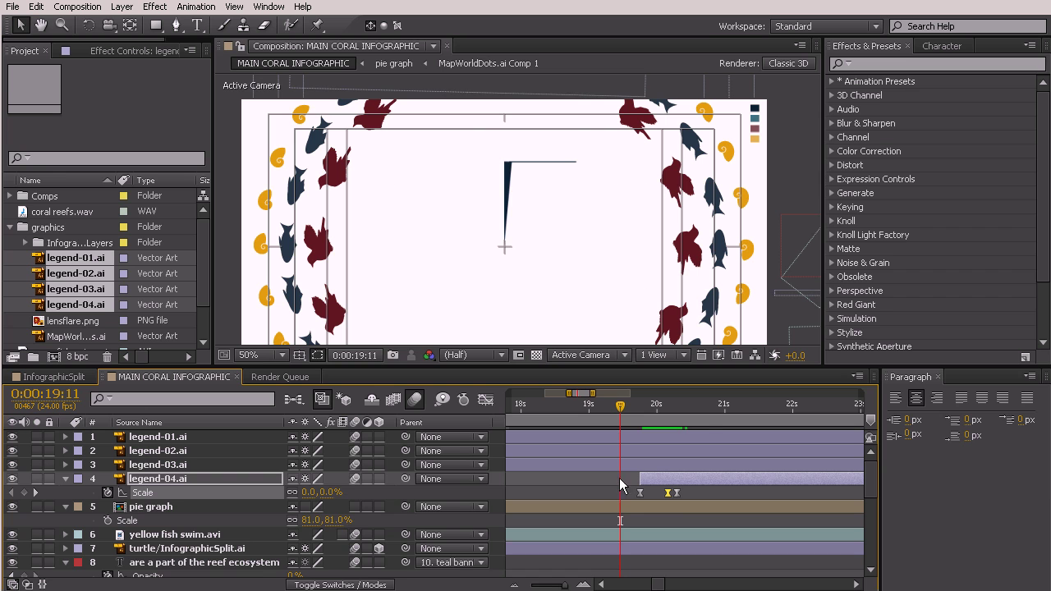
pyautogui.moveTo(620, 410); pyautogui.dragTo(742, 523)
pyautogui.click(738, 408)
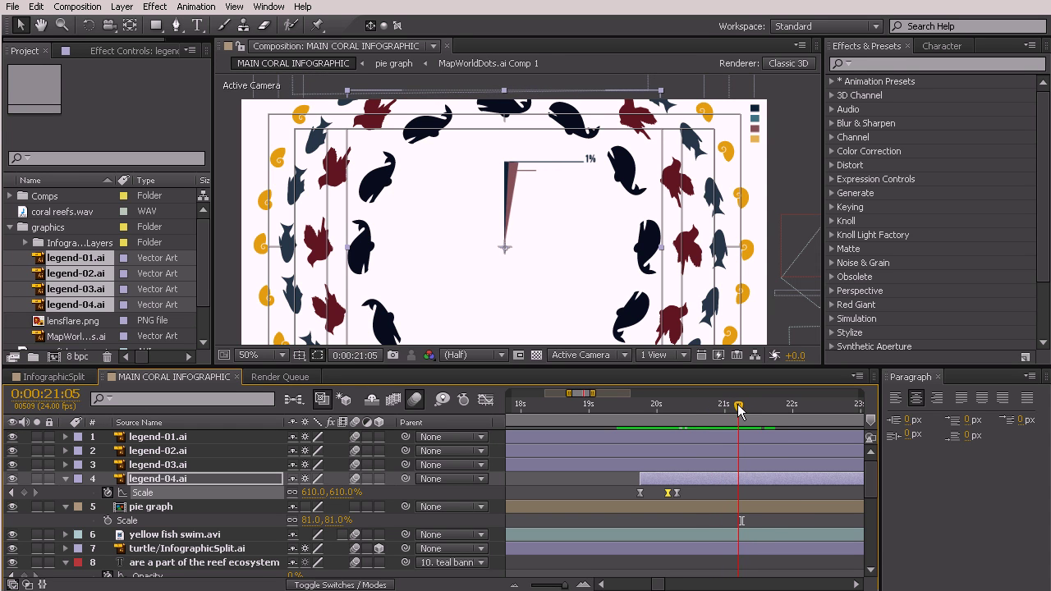
# Step: Reveal legend-03.ai's Scale and copy the three Scale keyframes of legend-04.ai for that layer
pyautogui.click(152, 465)
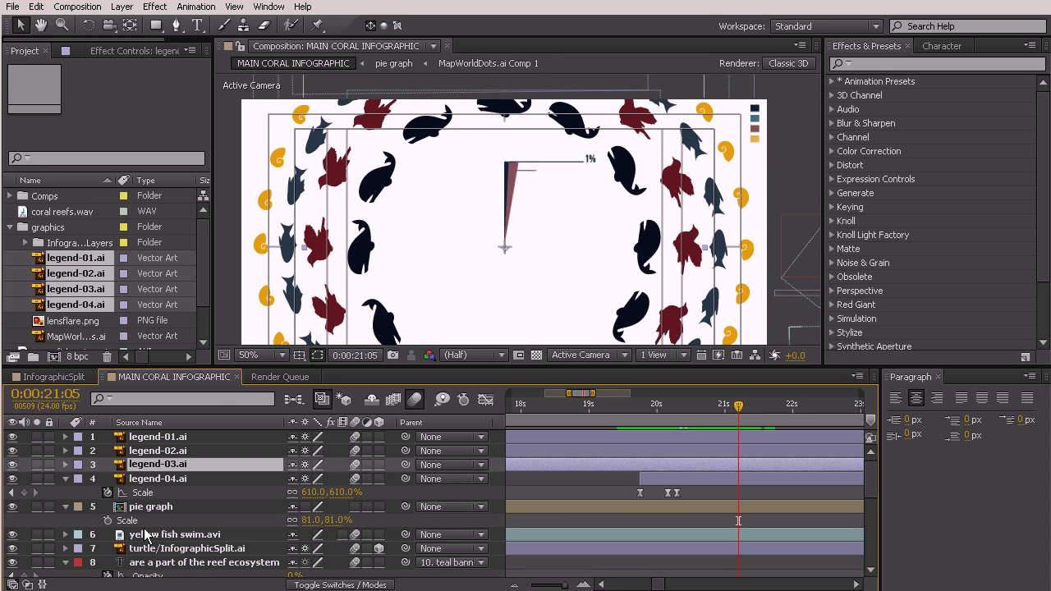
pyautogui.press('s')
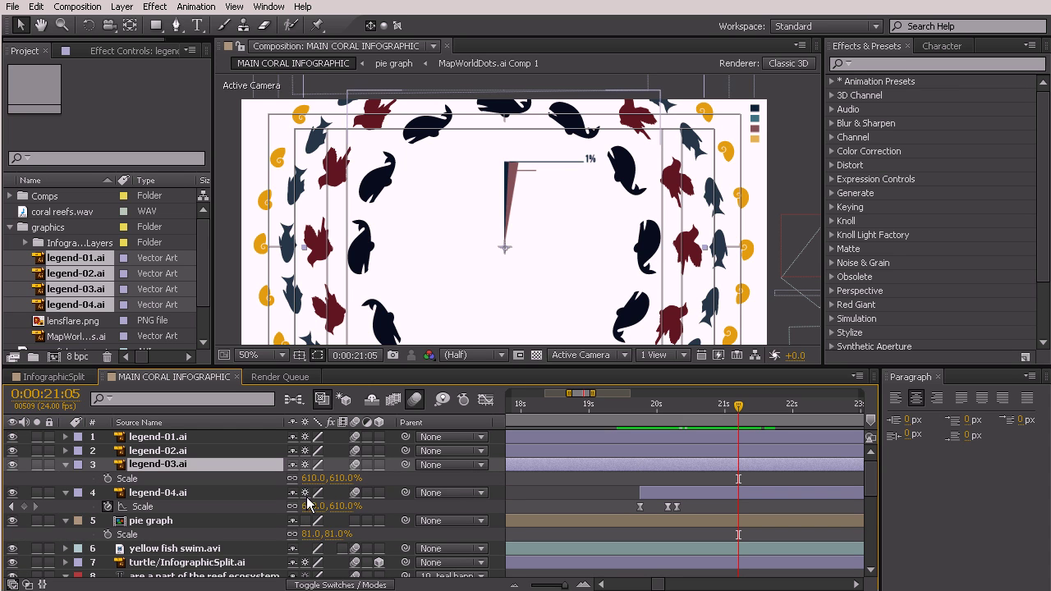
pyautogui.click(161, 495)
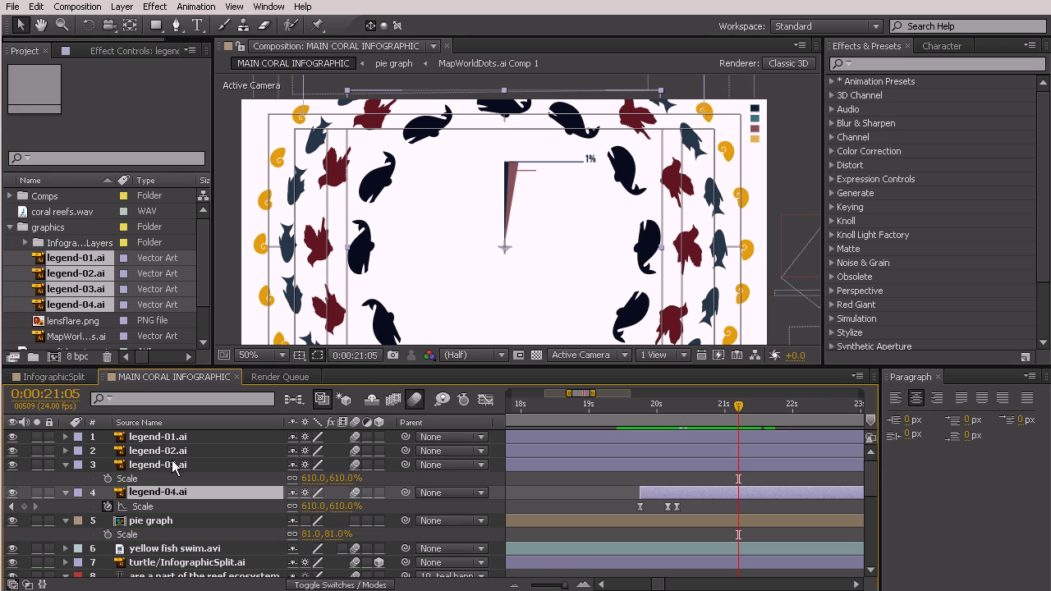
pyautogui.click(176, 467)
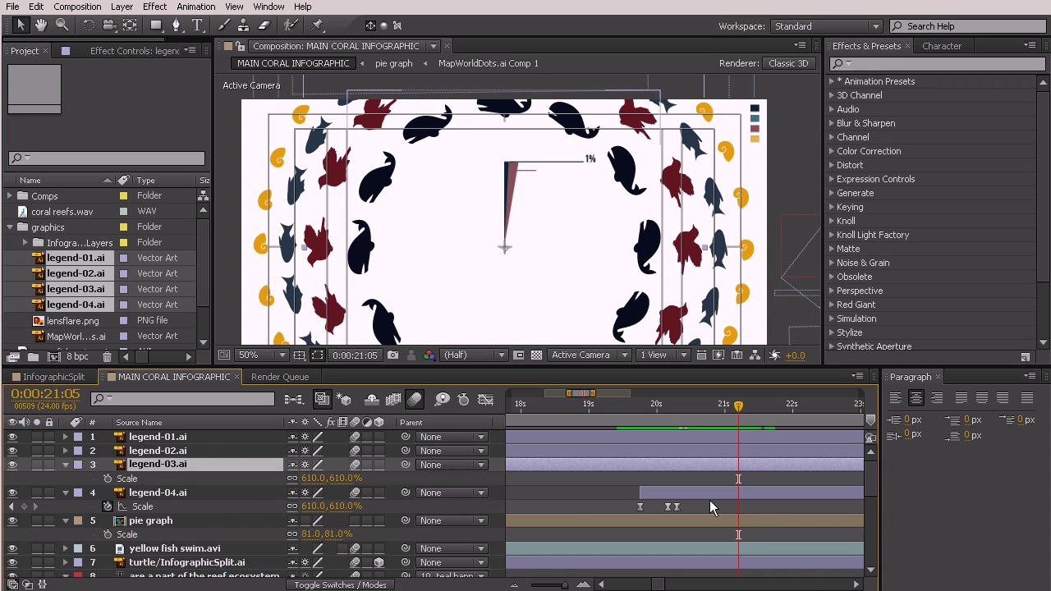
pyautogui.moveTo(698, 504); pyautogui.dragTo(614, 512)
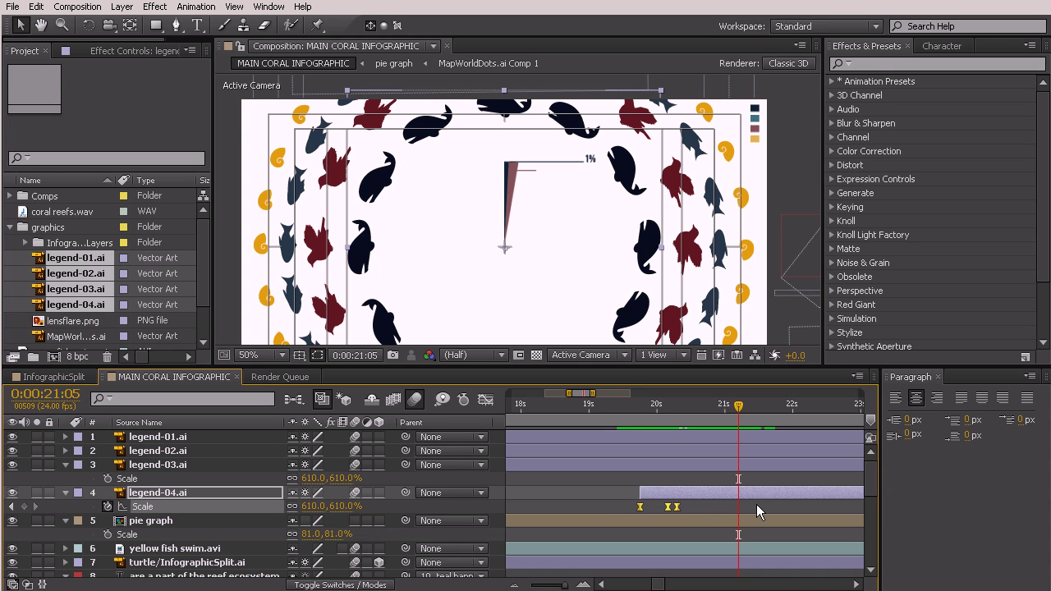
pyautogui.click(714, 464)
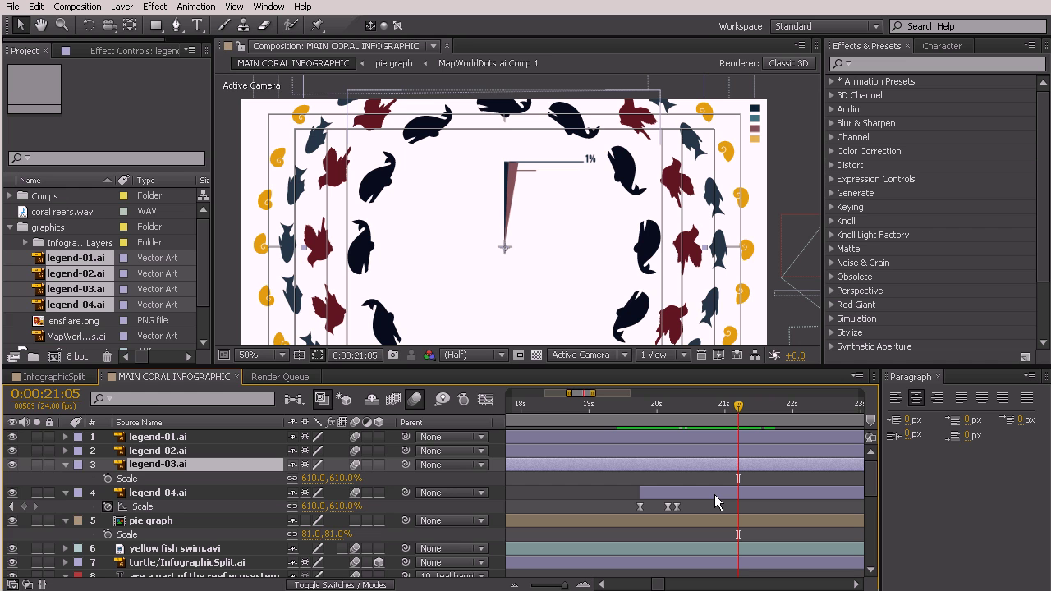
pyautogui.hotkey('ctrl', '`')
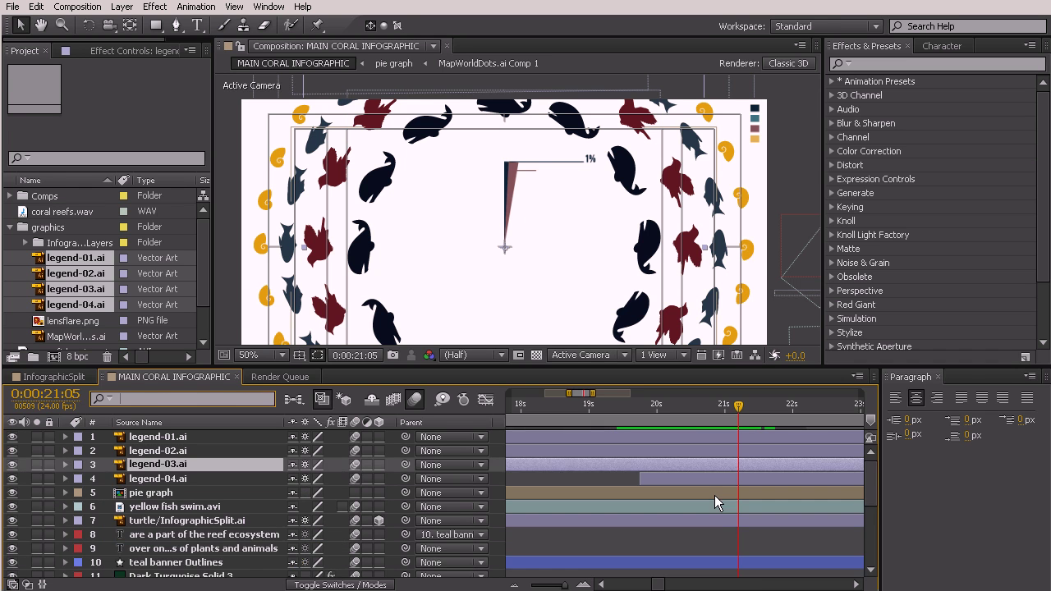
pyautogui.press('Delete')
pyautogui.hotkey('ctrl', 'f')
pyautogui.write('Adobe After Effects 8.0 Keyframe Data')
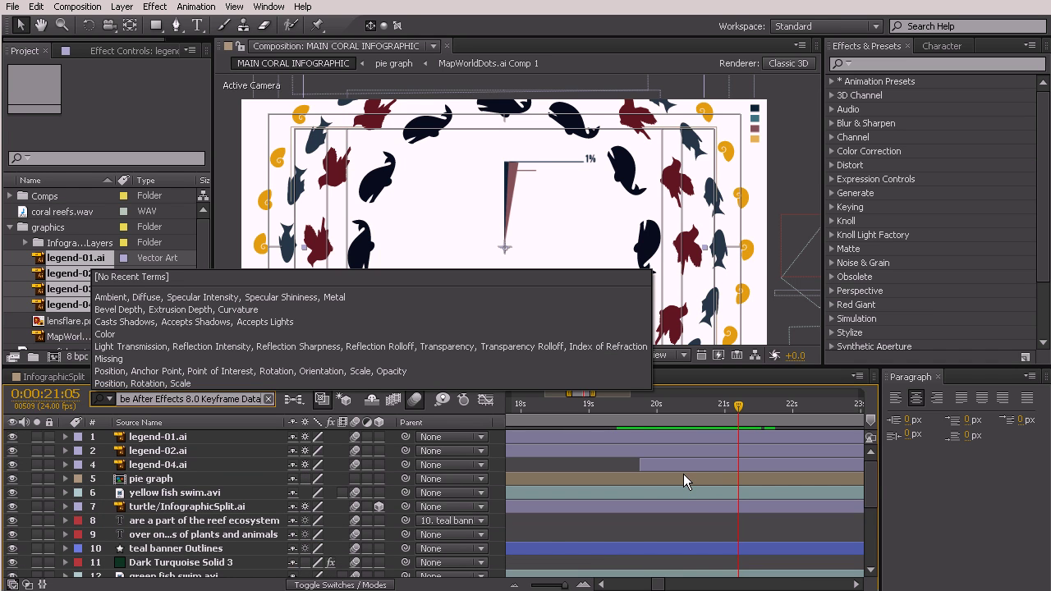
# Step: Undo the accidental removal of legend-03.ai and paste the copied Scale keyframes onto it at 0:00:21:06
pyautogui.hotkey('ctrl', 'z')
pyautogui.hotkey('ctrl', 'z')
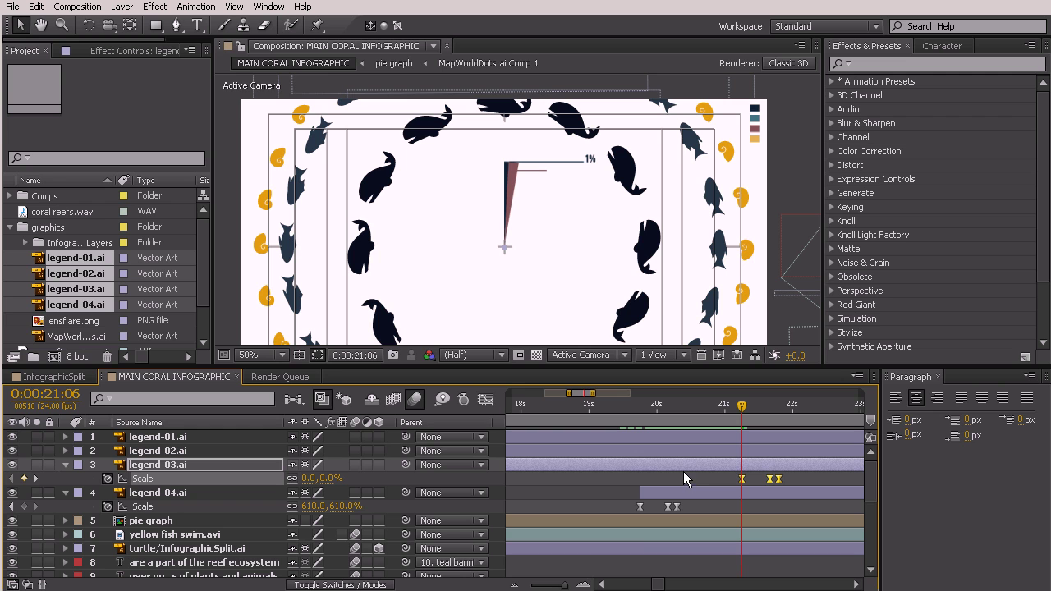
pyautogui.moveTo(651, 410); pyautogui.dragTo(716, 481)
# Step: Turn motion blur back on for the four legend layers and advance to 0:00:22:16, where the teal slice sweeps in
pyautogui.moveTo(354, 436); pyautogui.dragTo(354, 493)
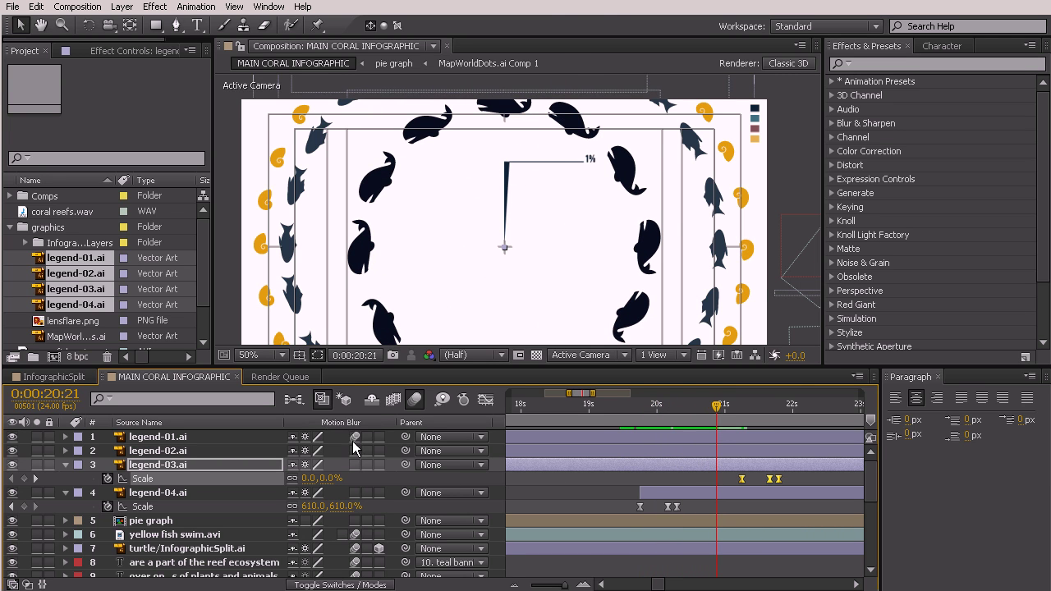
pyautogui.moveTo(719, 402); pyautogui.dragTo(823, 457)
pyautogui.click(856, 584)
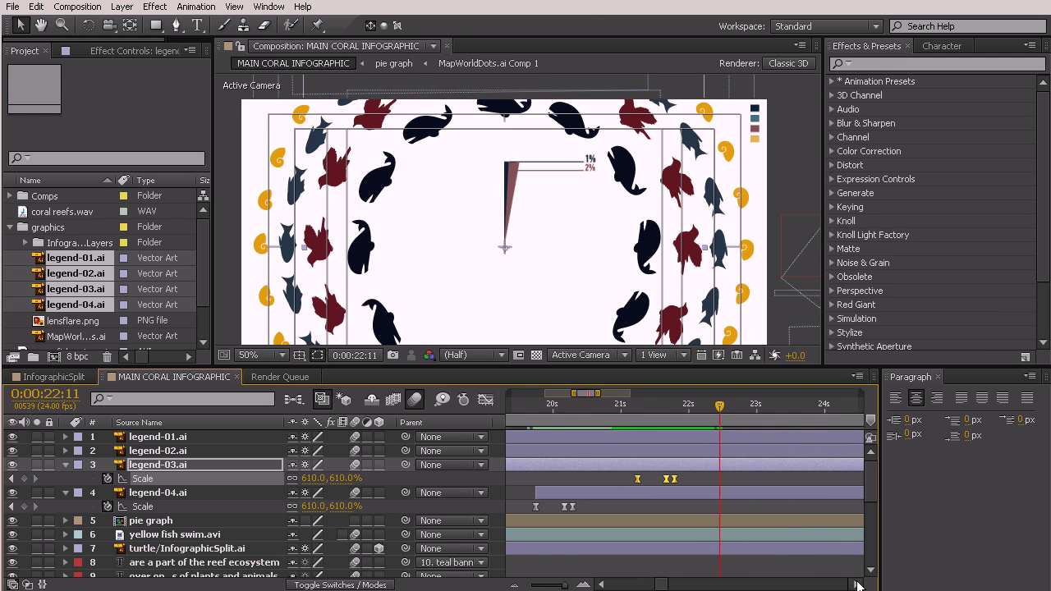
pyautogui.click(655, 410)
pyautogui.moveTo(654, 411); pyautogui.dragTo(663, 444)
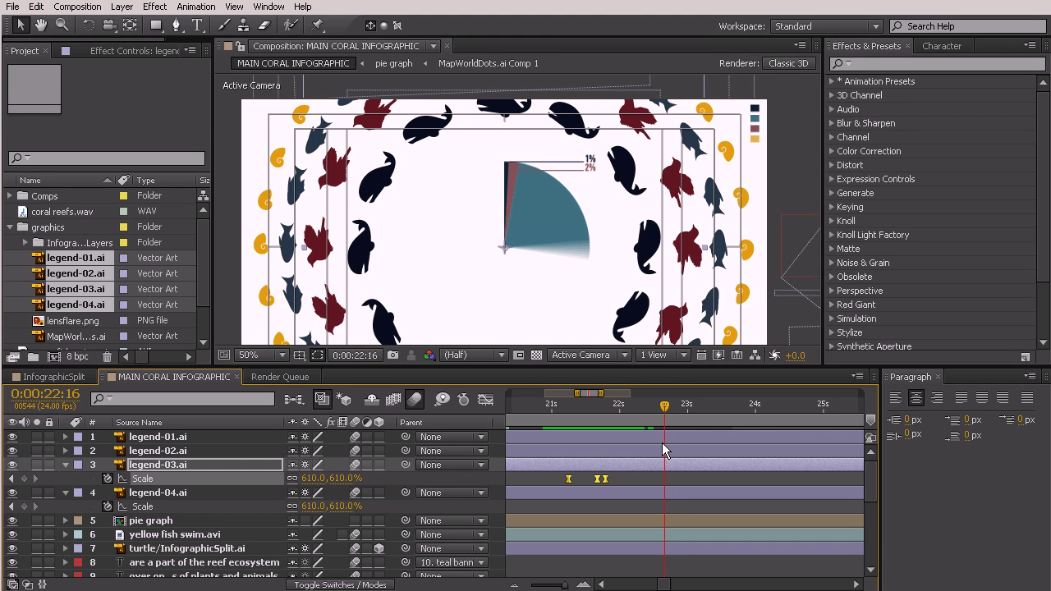
# Step: Paste the copied Scale keyframes onto legend-02.ai at 0:00:22:16, and advance to 0:00:24:13, where the yellow slice sweeps in
pyautogui.click(663, 445)
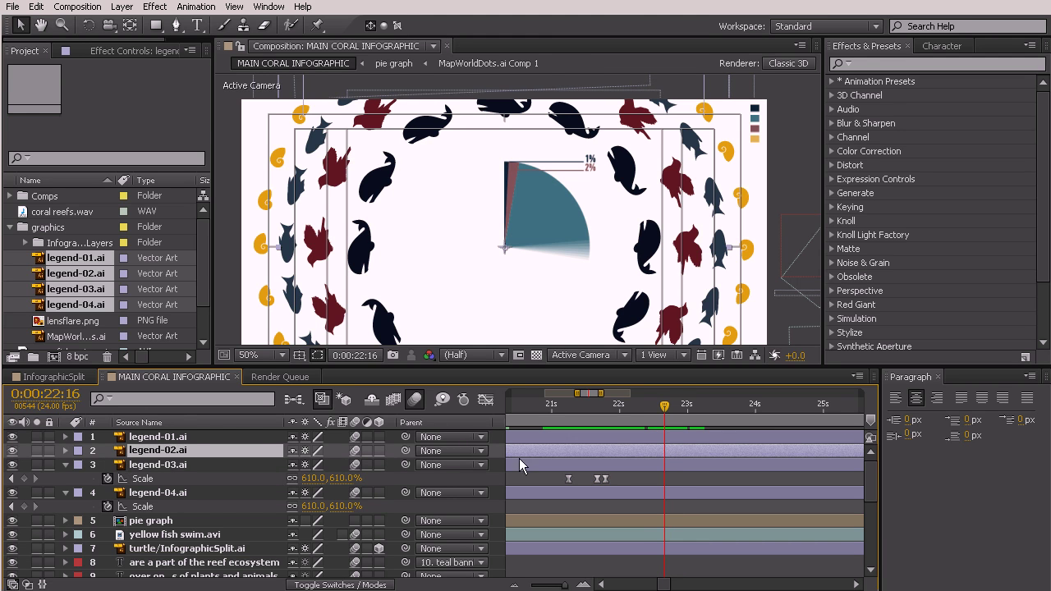
pyautogui.press('Return')
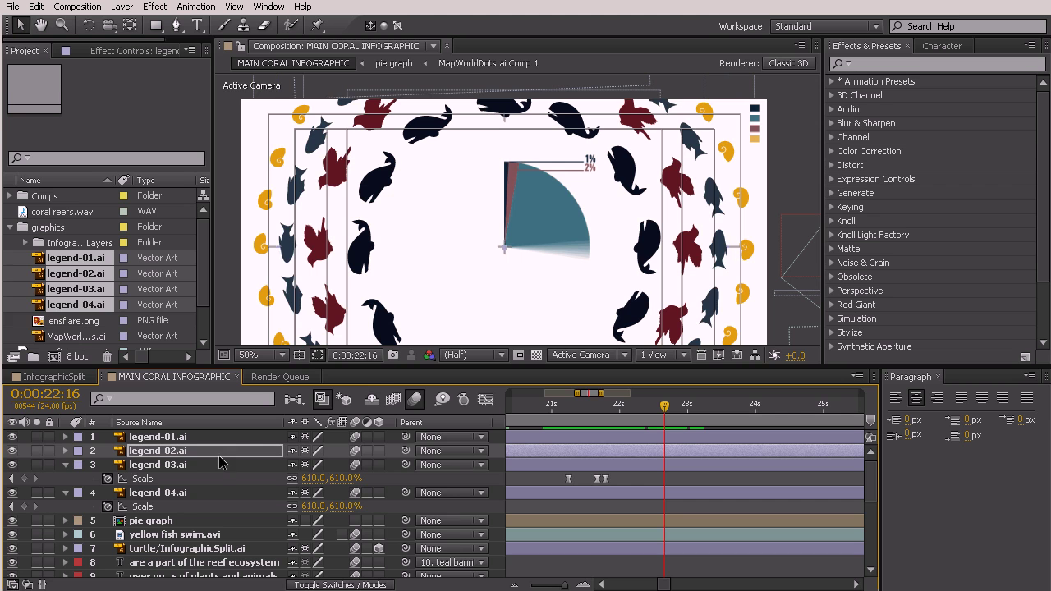
pyautogui.hotkey('ctrl', 'v')
pyautogui.moveTo(663, 407); pyautogui.dragTo(792, 497)
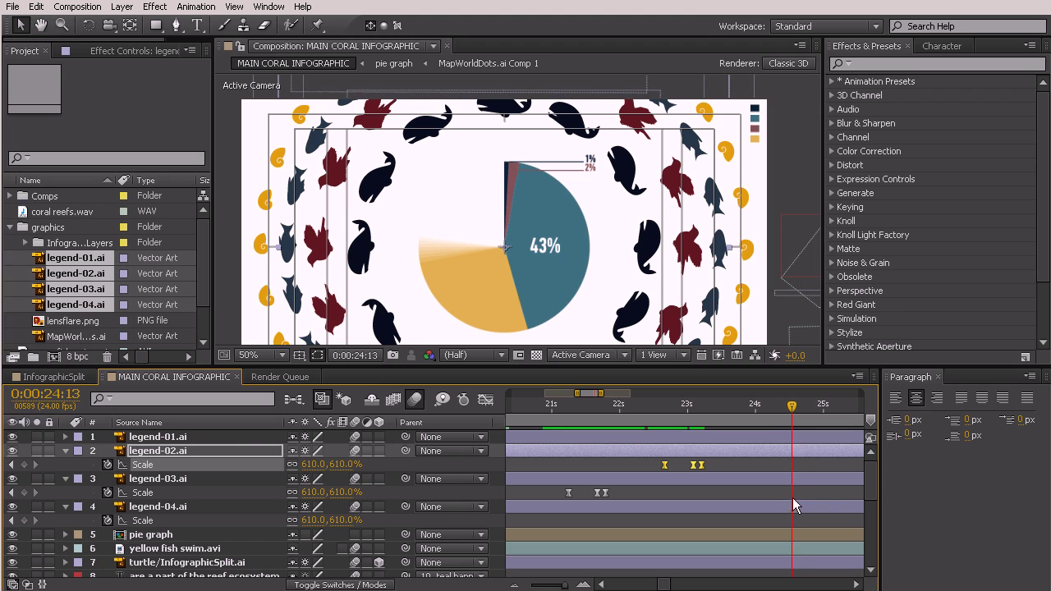
# Step: Paste the copied Scale keyframes onto legend-01.ai at 0:00:24:13 and scrub through its scale-in up to 0:00:25:10
pyautogui.click(801, 432)
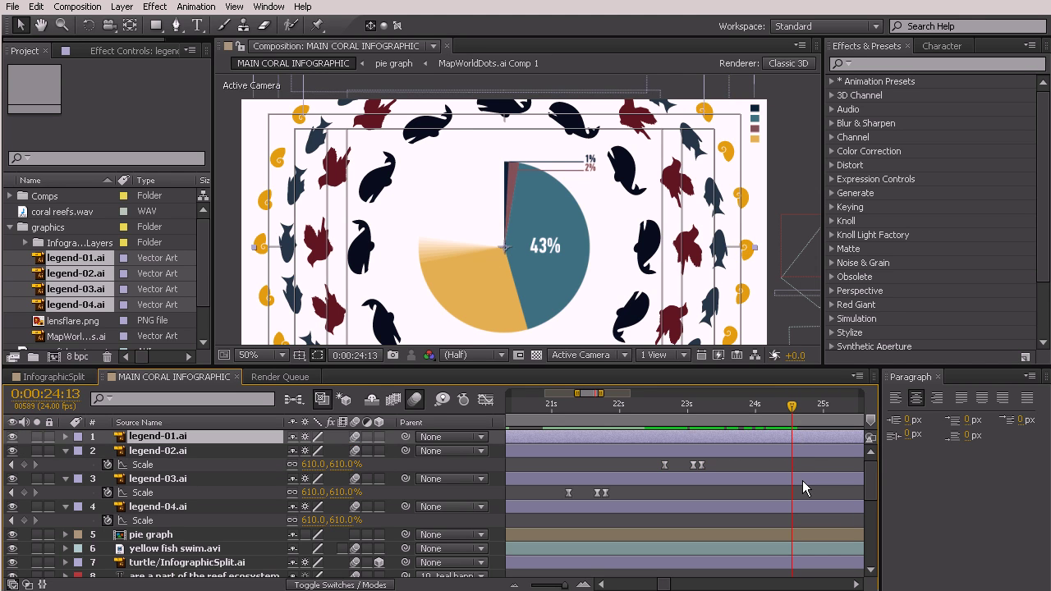
pyautogui.press('Return')
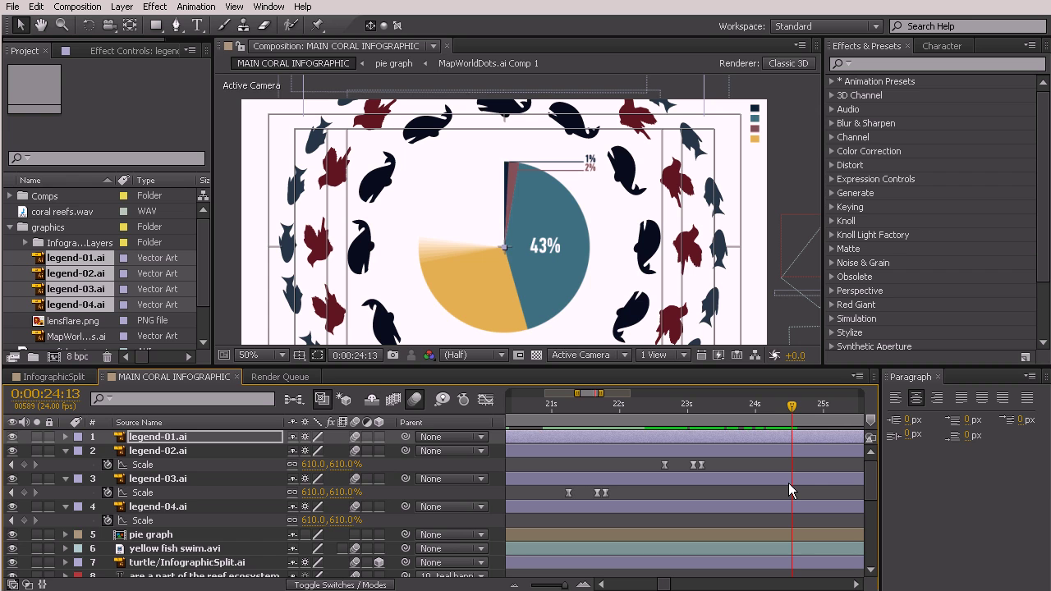
pyautogui.hotkey('ctrl', 'v')
pyautogui.moveTo(782, 404); pyautogui.dragTo(849, 491)
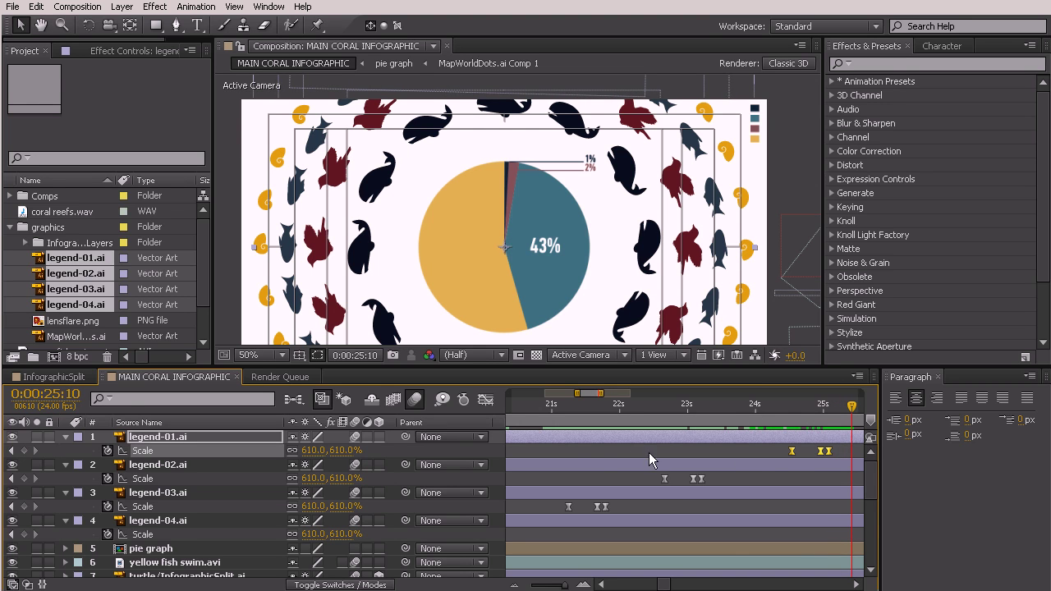
# Step: Trim the start of legend-01.ai to its first Scale keyframe at 0:00:24:13
pyautogui.moveTo(774, 412); pyautogui.dragTo(794, 420)
pyautogui.click(801, 461)
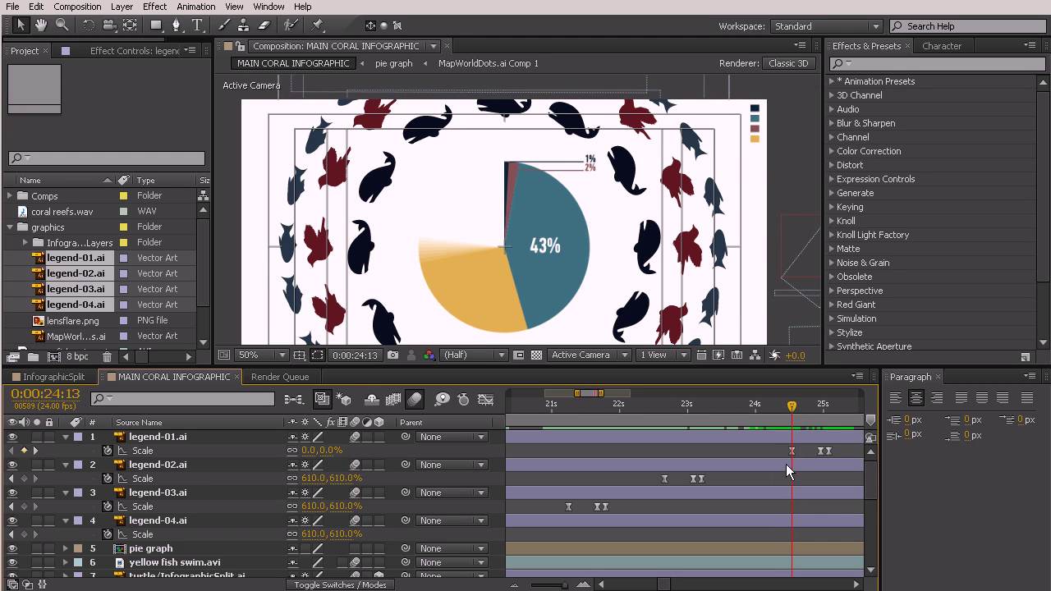
pyautogui.click(775, 439)
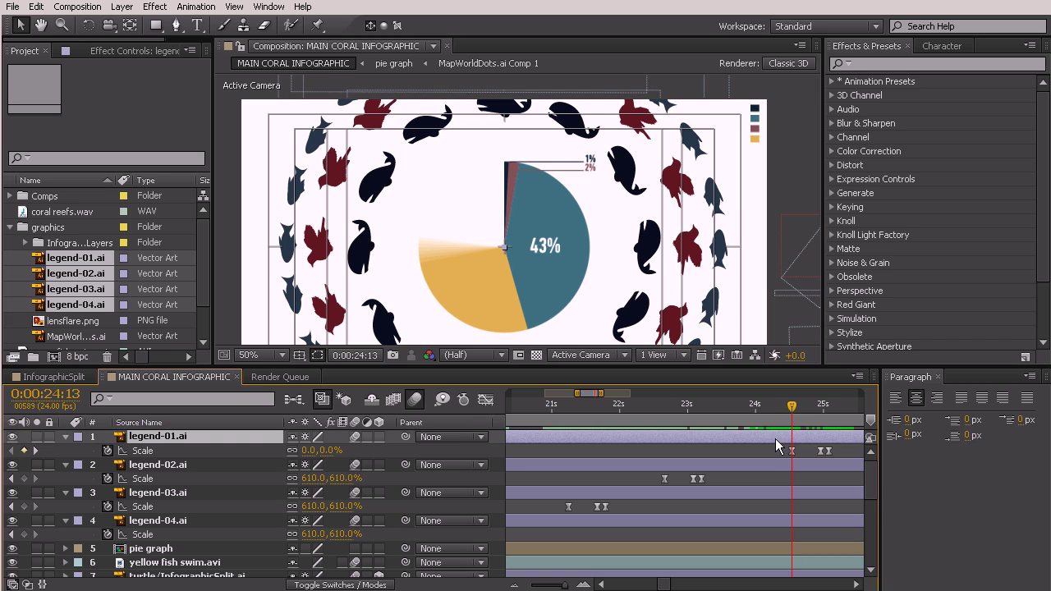
pyautogui.hotkey('alt', '[')
pyautogui.click(665, 405)
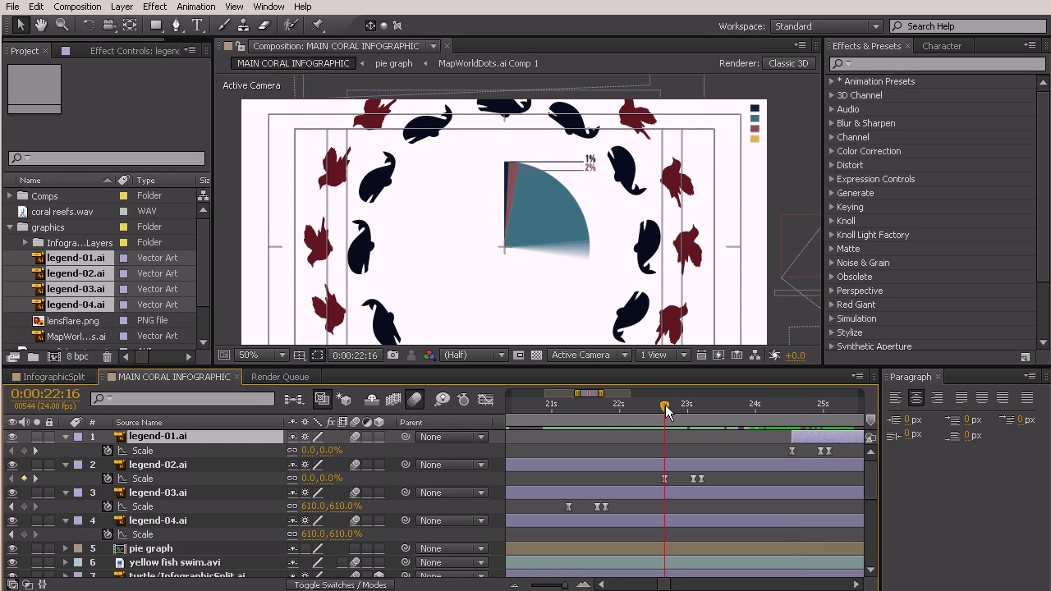
pyautogui.hotkey('alt', '[')
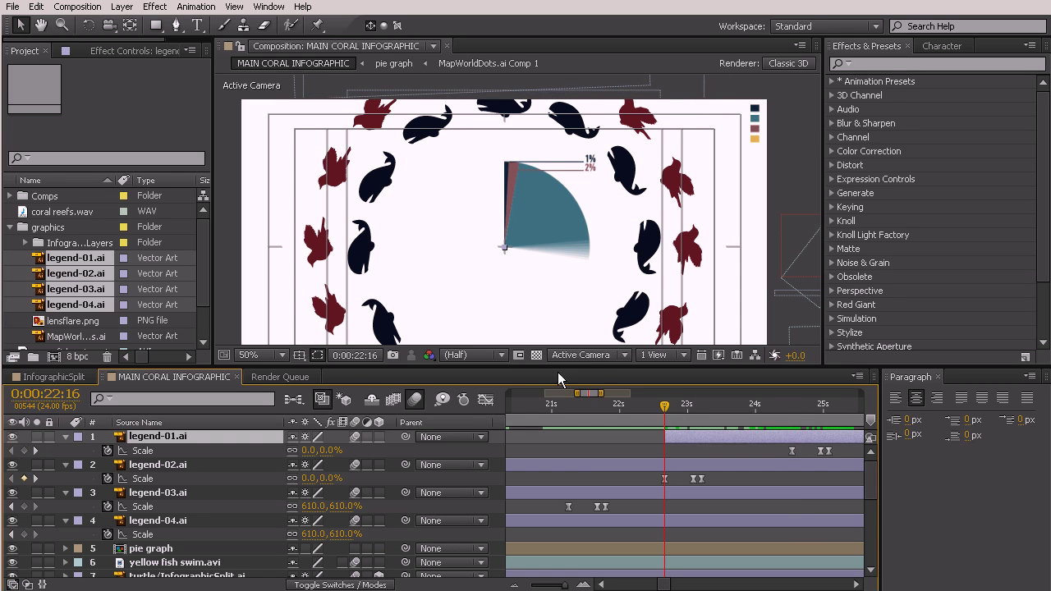
pyautogui.click(568, 405)
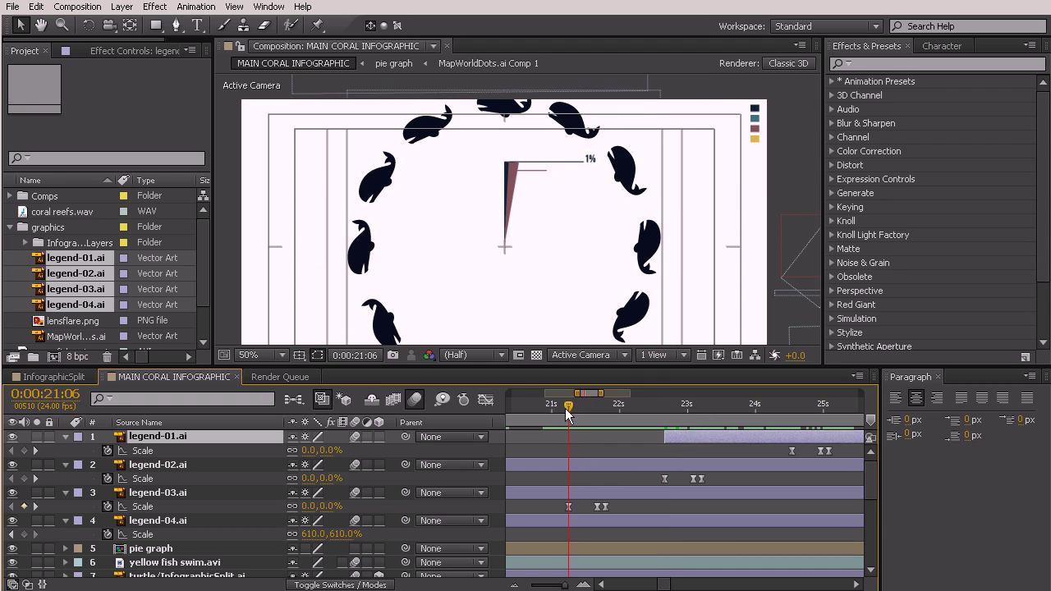
pyautogui.click(653, 406)
pyautogui.hotkey('ctrl', 'z')
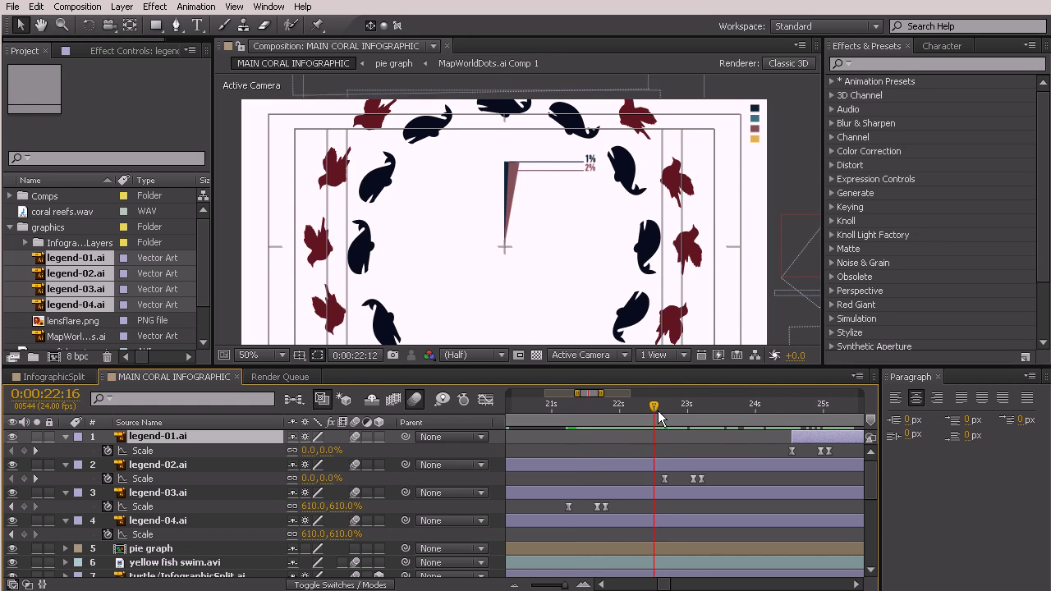
# Step: Trim the start of legend-02.ai to 0:00:22:16 and the start of legend-03.ai to 0:00:21:06, at their first Scale keyframes
pyautogui.click(678, 464)
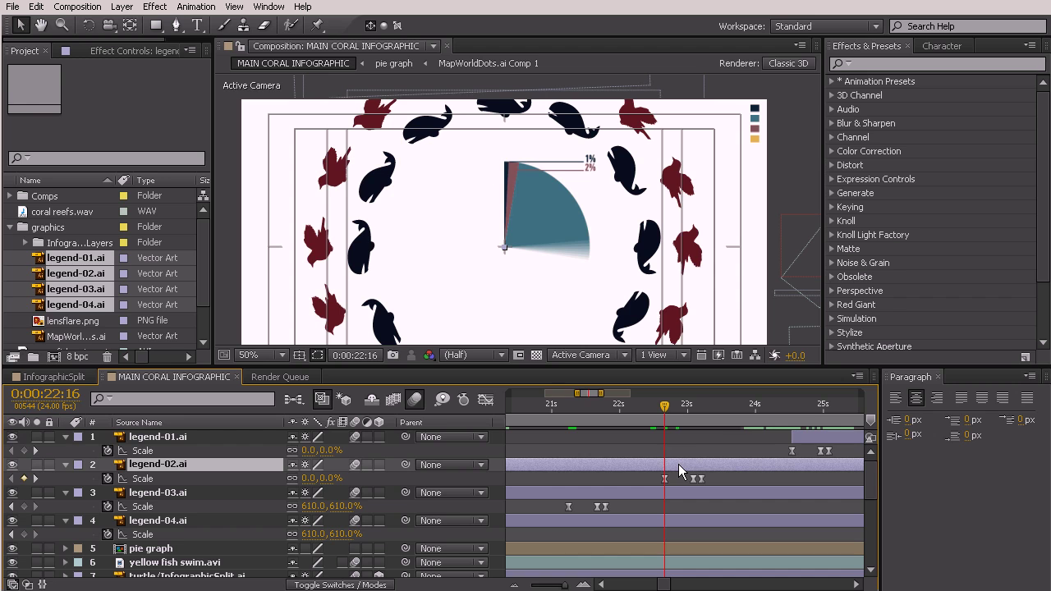
pyautogui.hotkey('alt', '[')
pyautogui.click(566, 405)
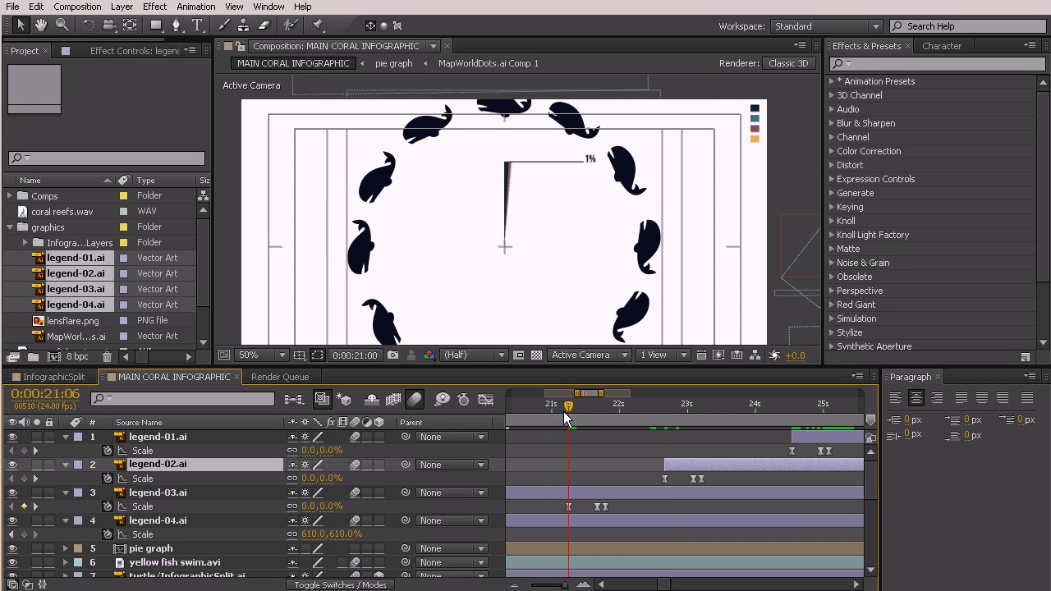
pyautogui.click(595, 493)
pyautogui.hotkey('alt', '[')
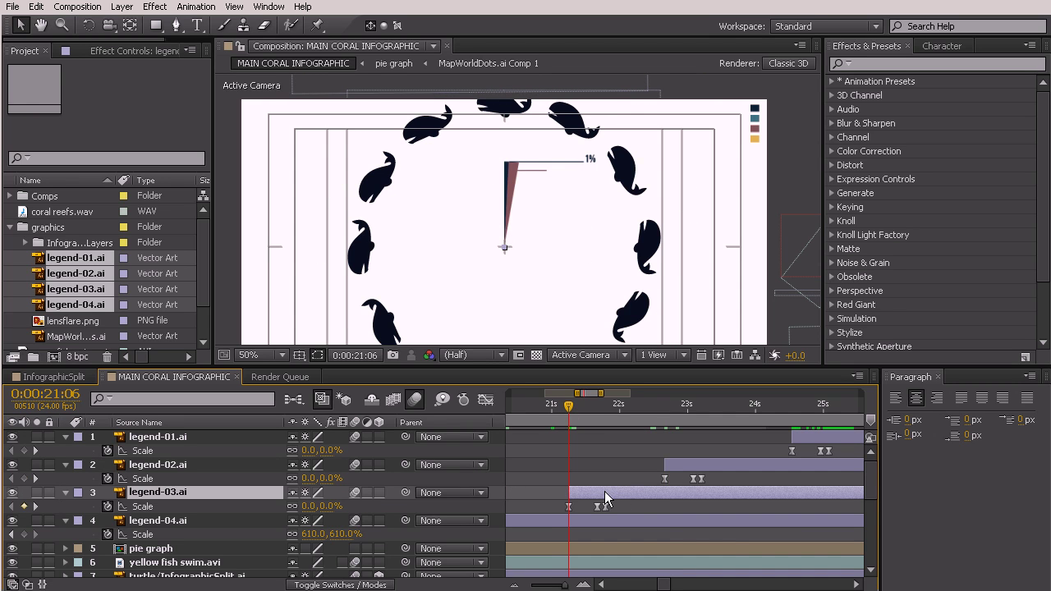
# Step: Zoom the timeline out and scrub up to 0:00:25:06 to review the four legend rings scaling in
pyautogui.hscroll(-5, 662, 584)
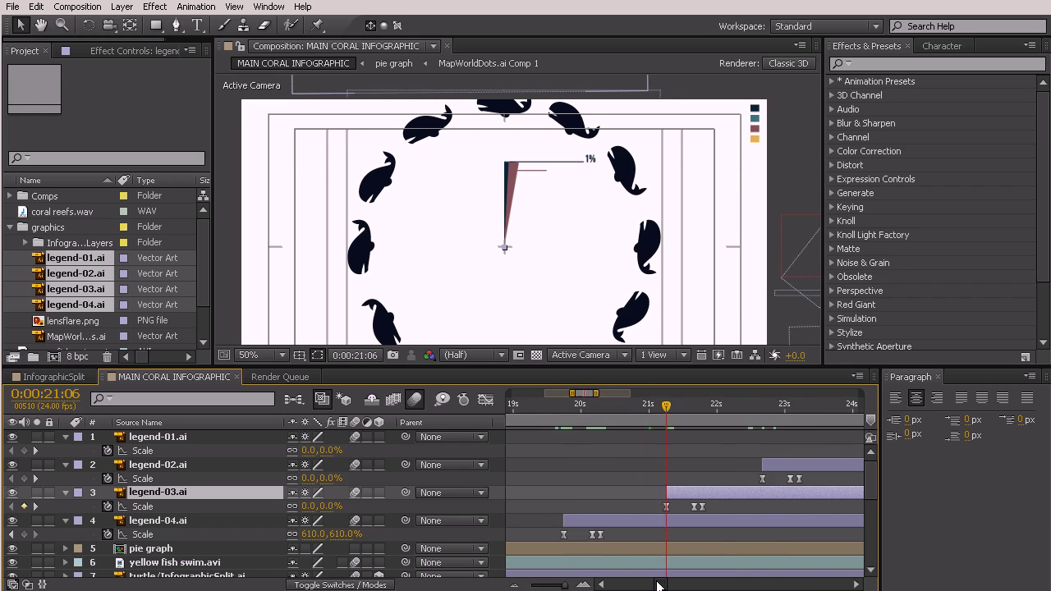
pyautogui.moveTo(566, 584); pyautogui.dragTo(561, 585)
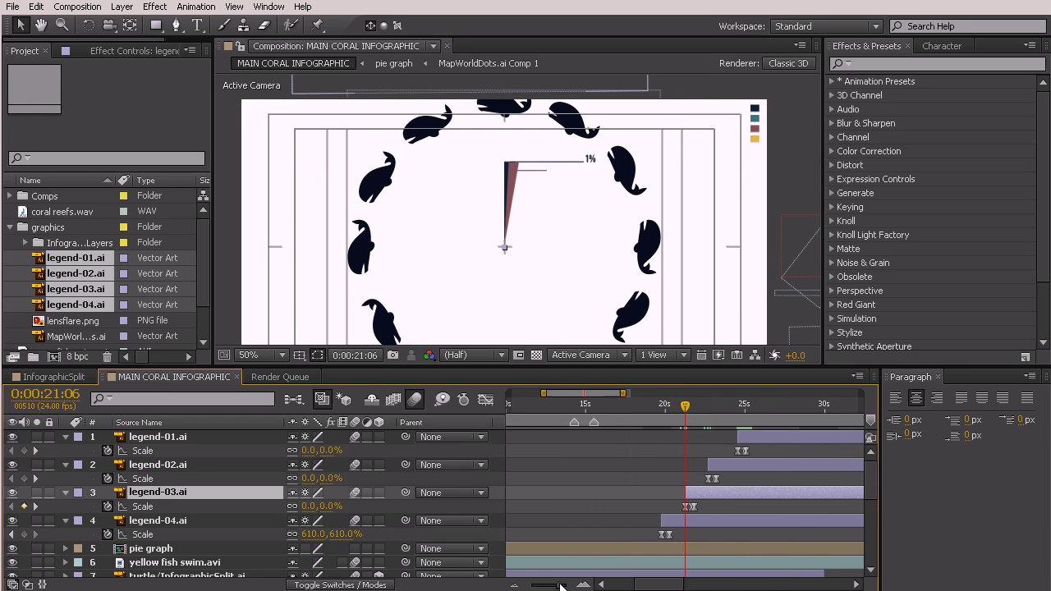
pyautogui.click(638, 405)
pyautogui.moveTo(637, 407); pyautogui.dragTo(766, 486)
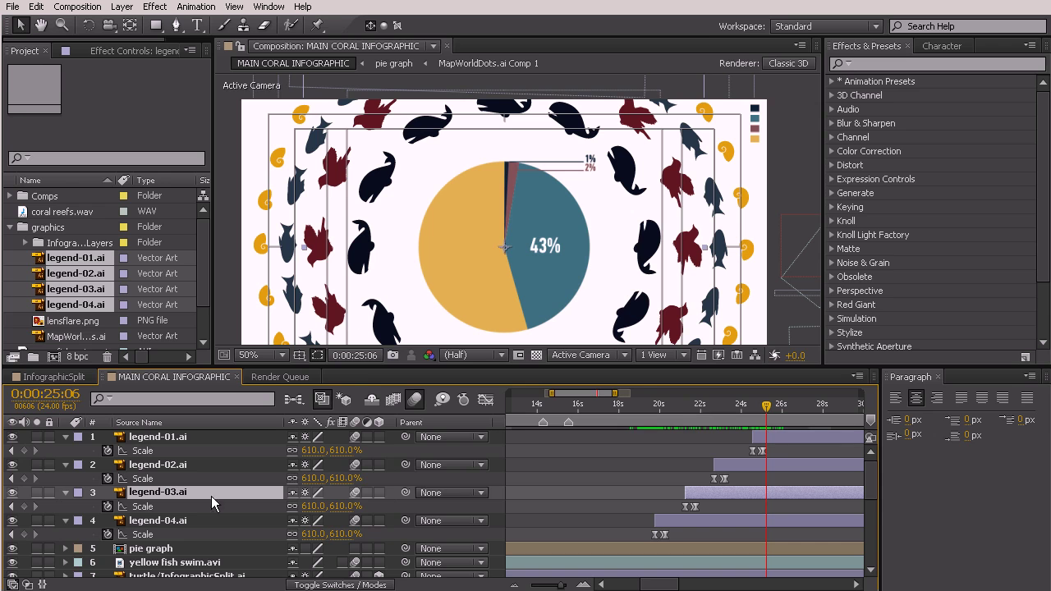
# Step: Reveal legend-04.ai's Rotation and set its first keyframe at 0:00:19:18, with the rotation at 0
pyautogui.click(201, 515)
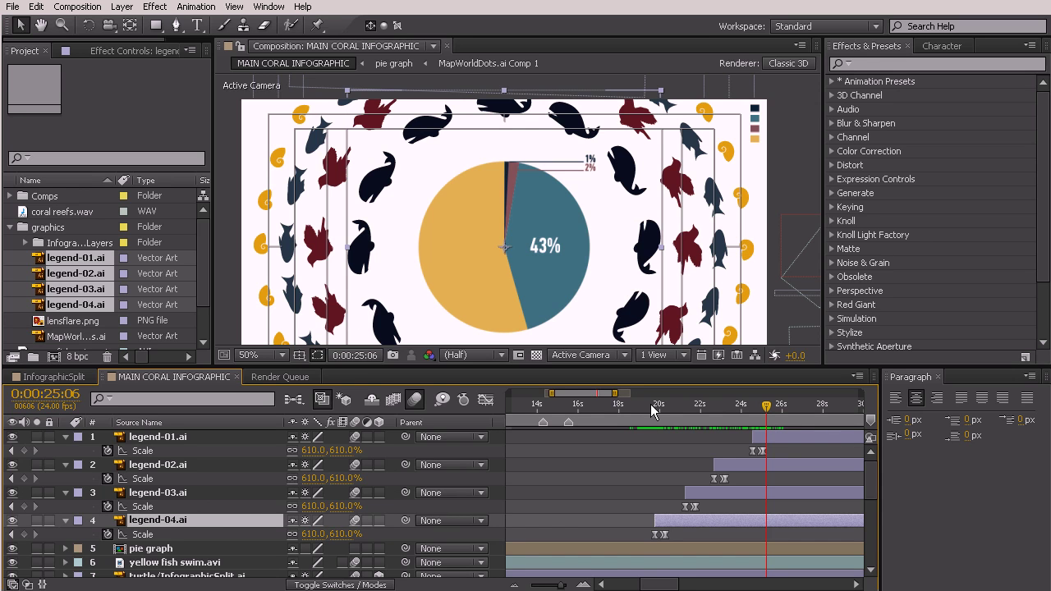
pyautogui.moveTo(635, 405); pyautogui.dragTo(656, 415)
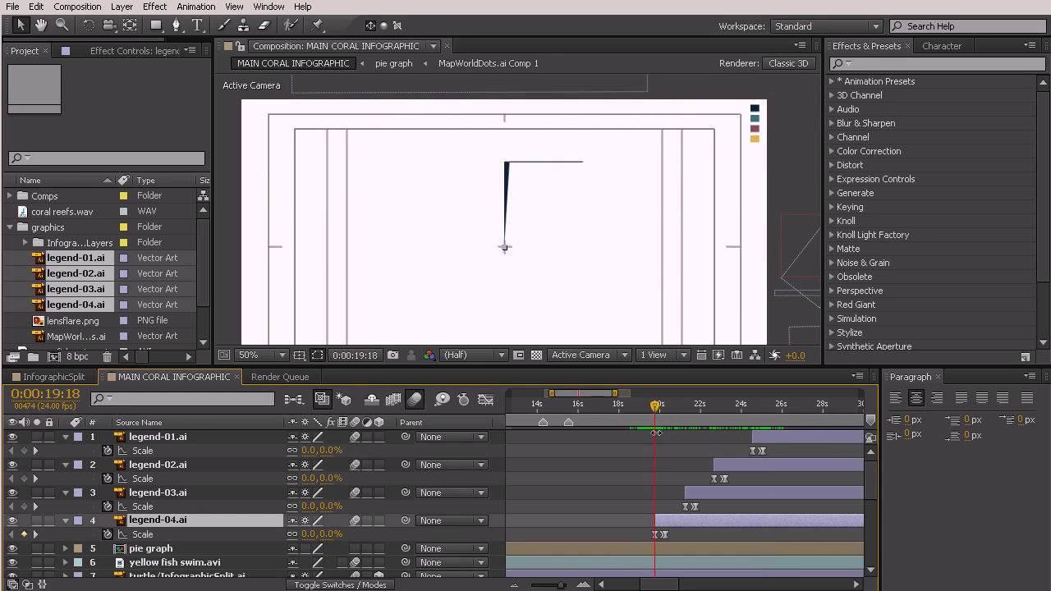
pyautogui.press('r')
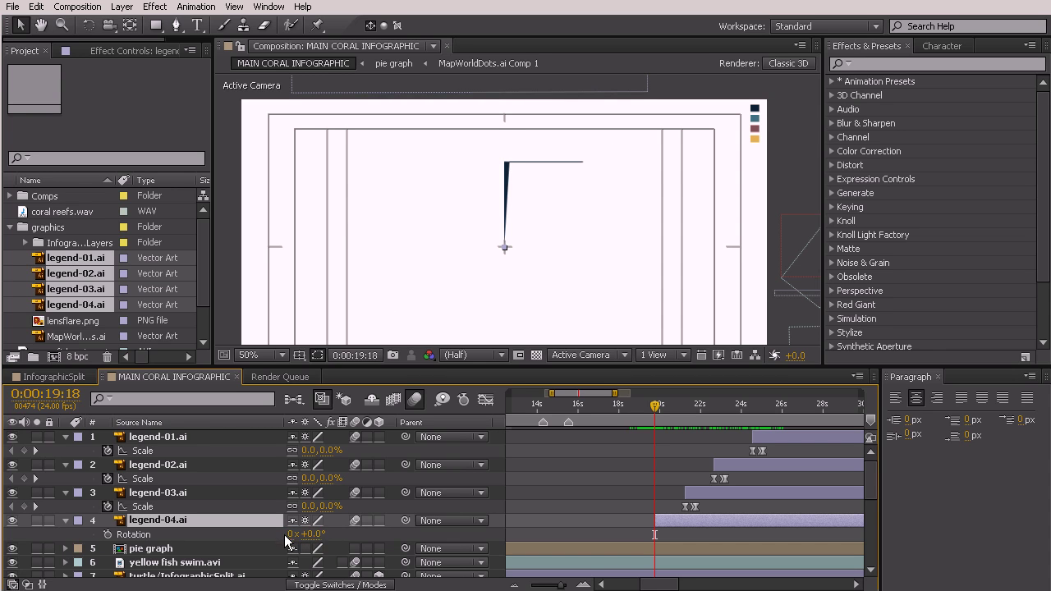
pyautogui.click(108, 534)
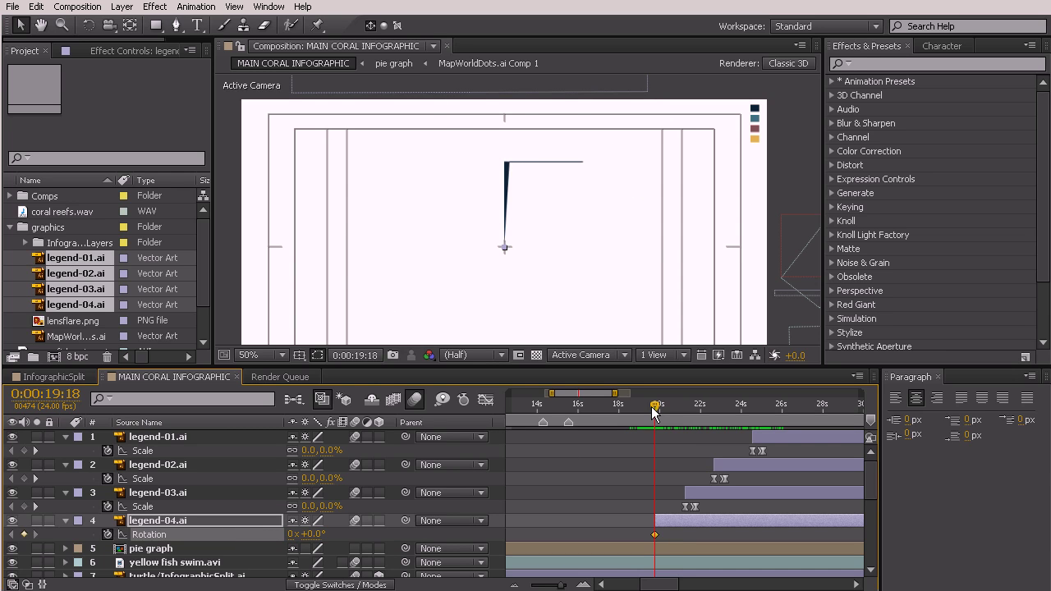
# Step: Set legend-04.ai's Rotation to 1 full revolution at 0:00:21:05 and scrub through the spin
pyautogui.moveTo(654, 412); pyautogui.dragTo(681, 414)
pyautogui.click(293, 533)
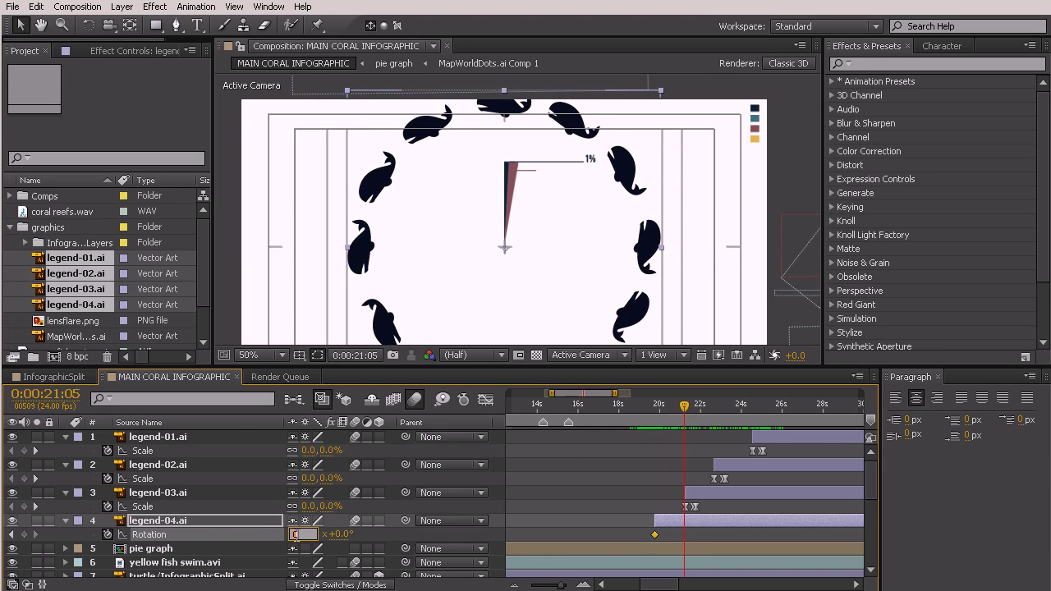
pyautogui.write('1')
pyautogui.press('Return')
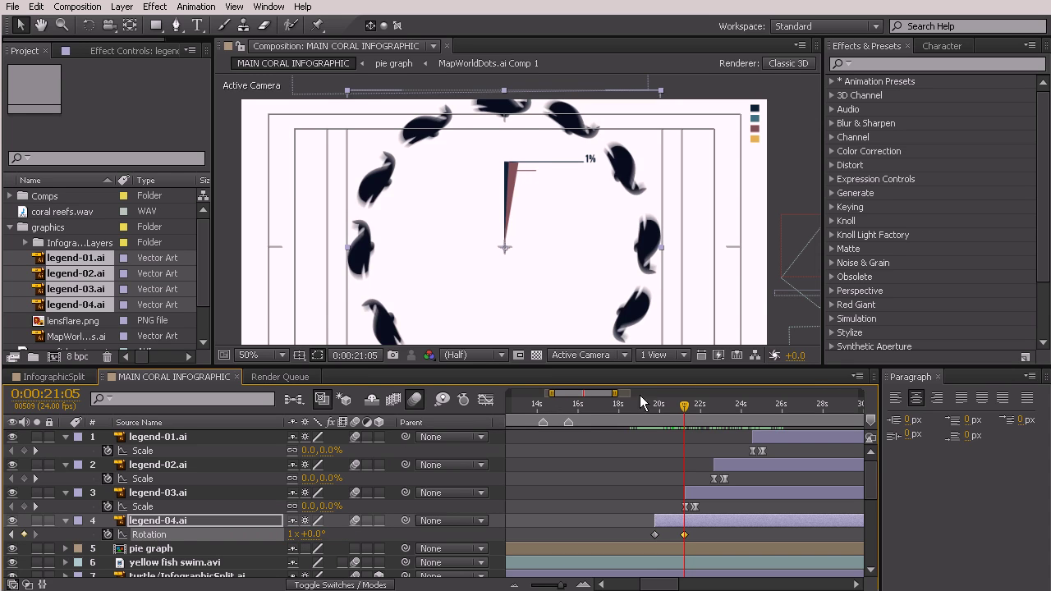
pyautogui.moveTo(647, 402); pyautogui.dragTo(673, 431)
pyautogui.moveTo(676, 434); pyautogui.dragTo(683, 442)
# Step: Change legend-04.ai's end Rotation keyframe to -1 revolution and move it to just before the start of legend-01.ai
pyautogui.press('F2')
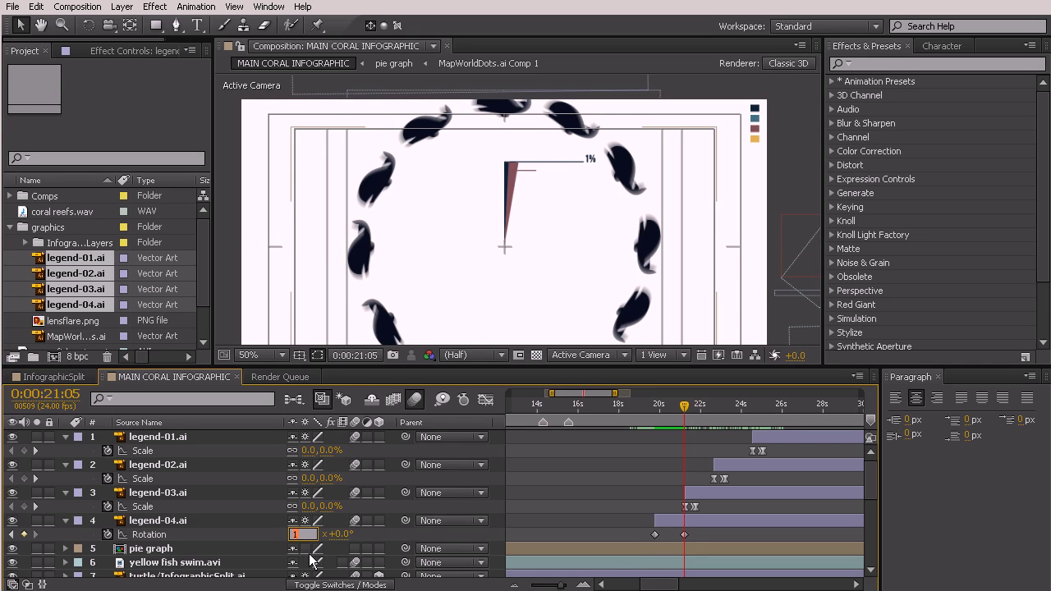
pyautogui.press('Return')
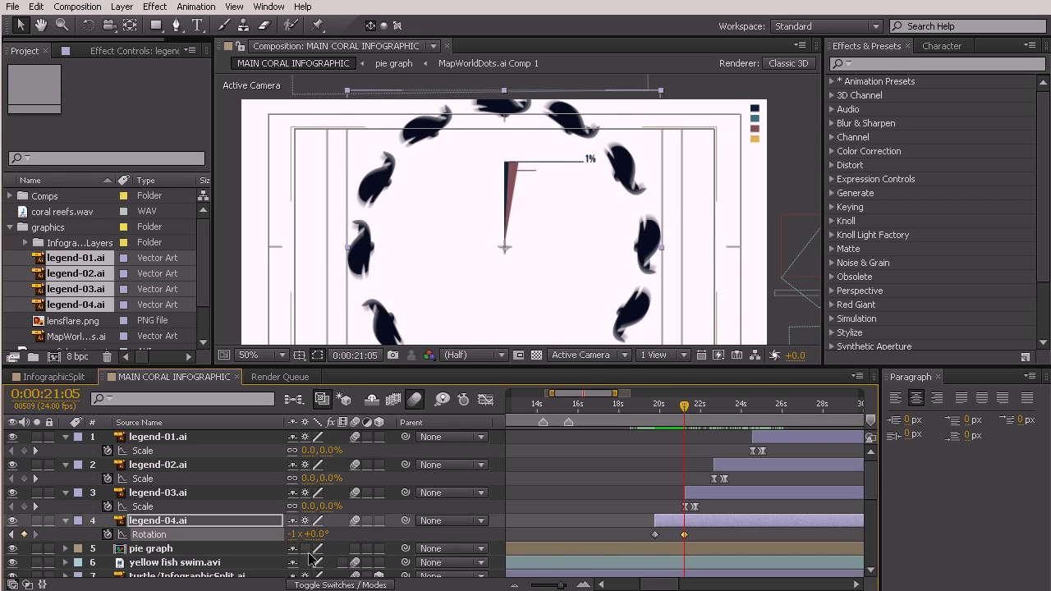
pyautogui.moveTo(653, 412); pyautogui.dragTo(732, 480)
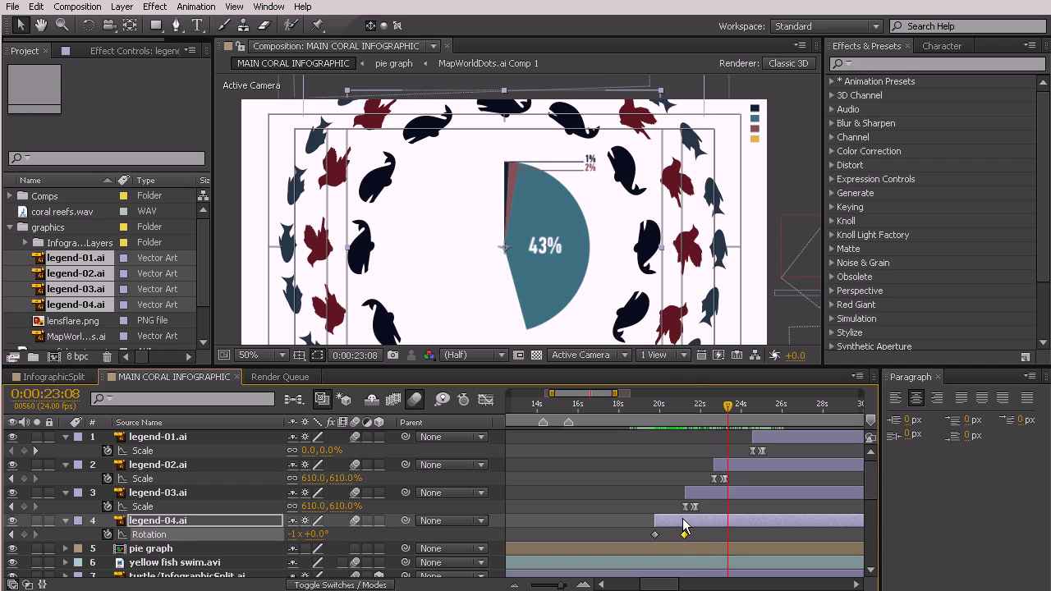
pyautogui.moveTo(726, 544); pyautogui.dragTo(748, 544)
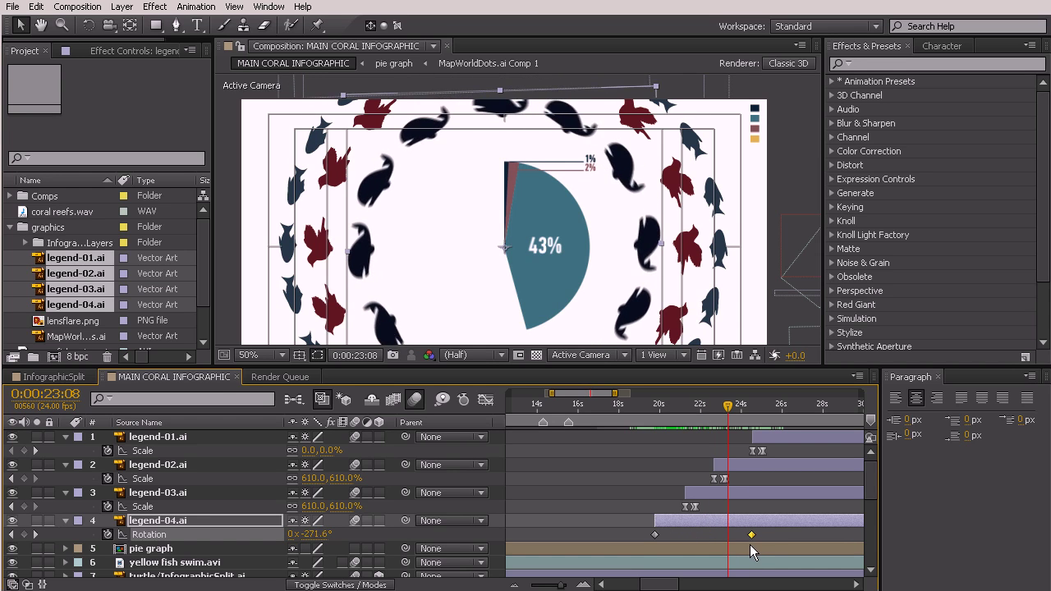
# Step: Start the work area at 0:00:19:13, preview the spinning whale ring, and scrub on to 0:00:25:00
pyautogui.moveTo(642, 402); pyautogui.dragTo(650, 429)
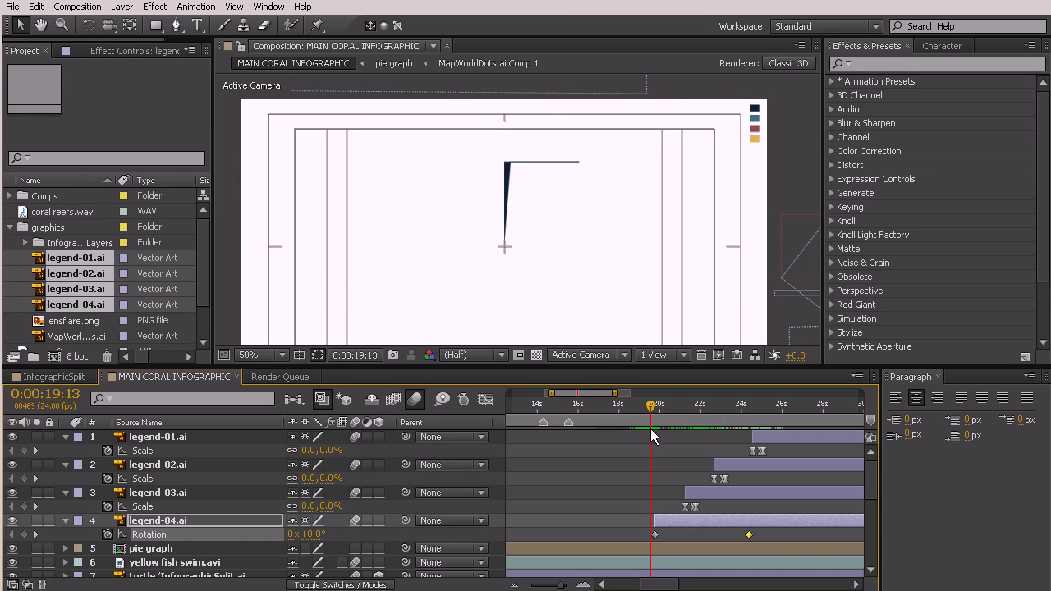
pyautogui.press('b')
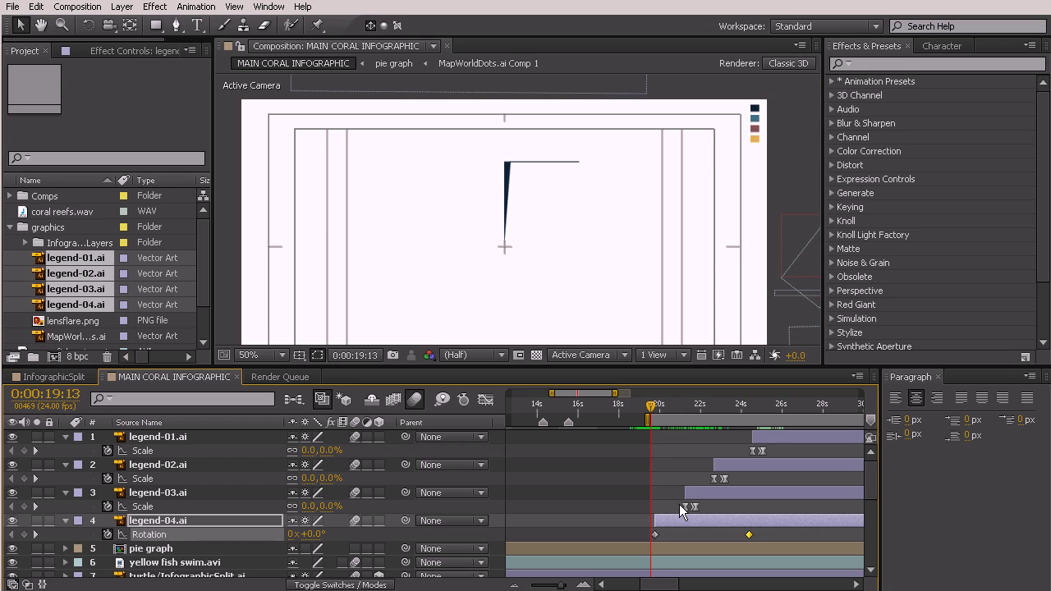
pyautogui.press('KP_0')
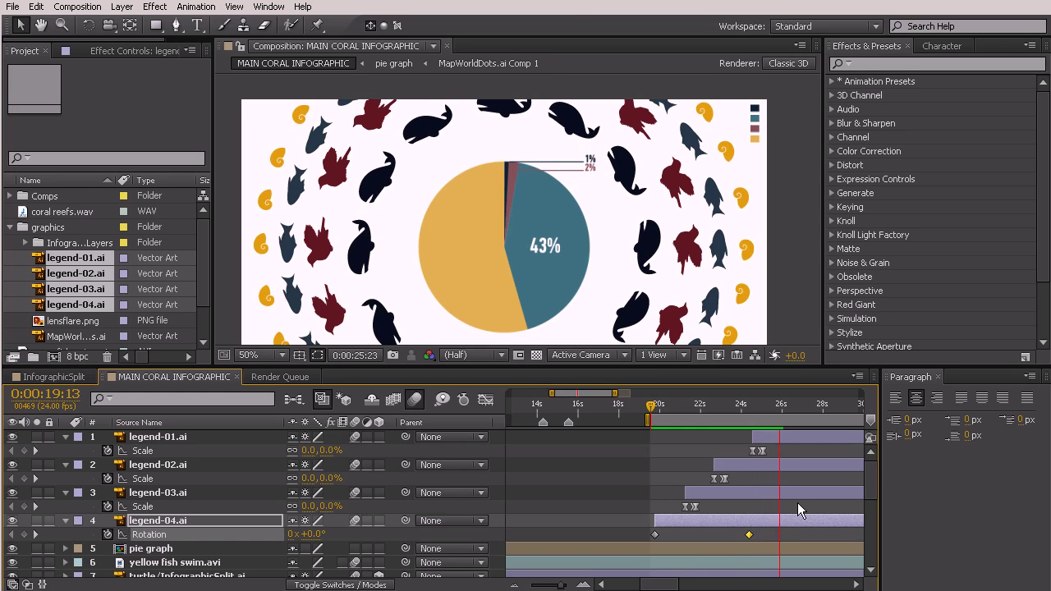
pyautogui.press('space')
pyautogui.moveTo(651, 405); pyautogui.dragTo(690, 449)
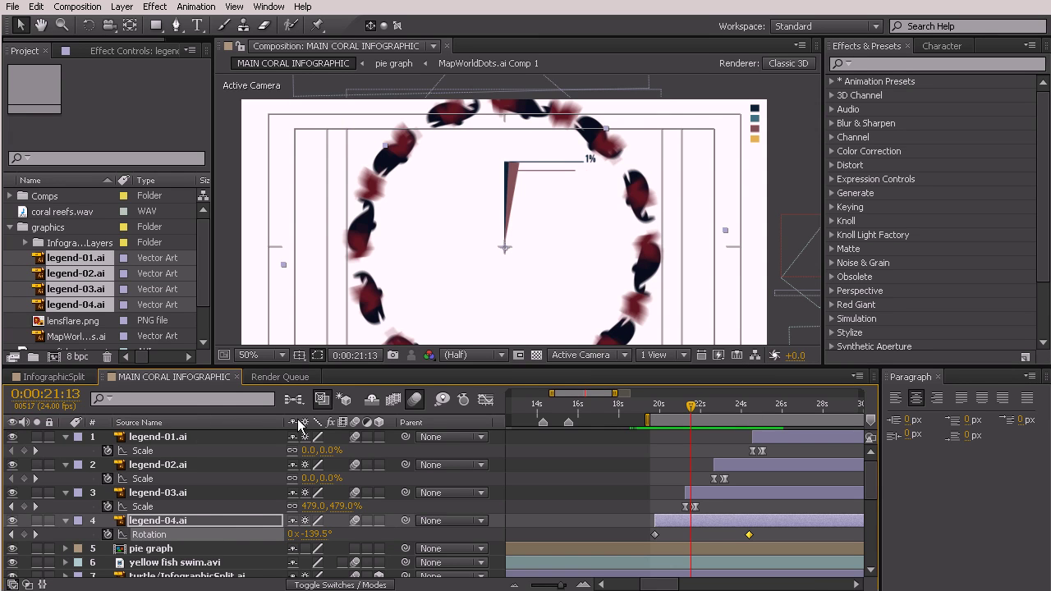
pyautogui.moveTo(689, 410); pyautogui.dragTo(759, 496)
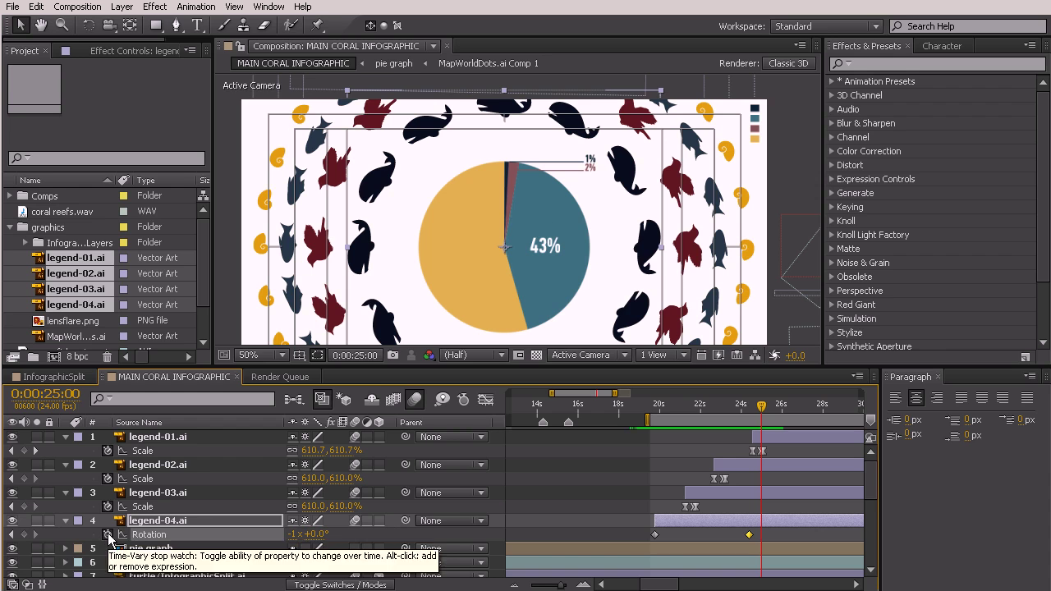
# Step: Add the expression loopOut(type = "cycle", numKeyframes = 0) to legend-04.ai's Rotation
pyautogui.keyDown('alt'); pyautogui.click(108, 534); pyautogui.keyUp('alt')
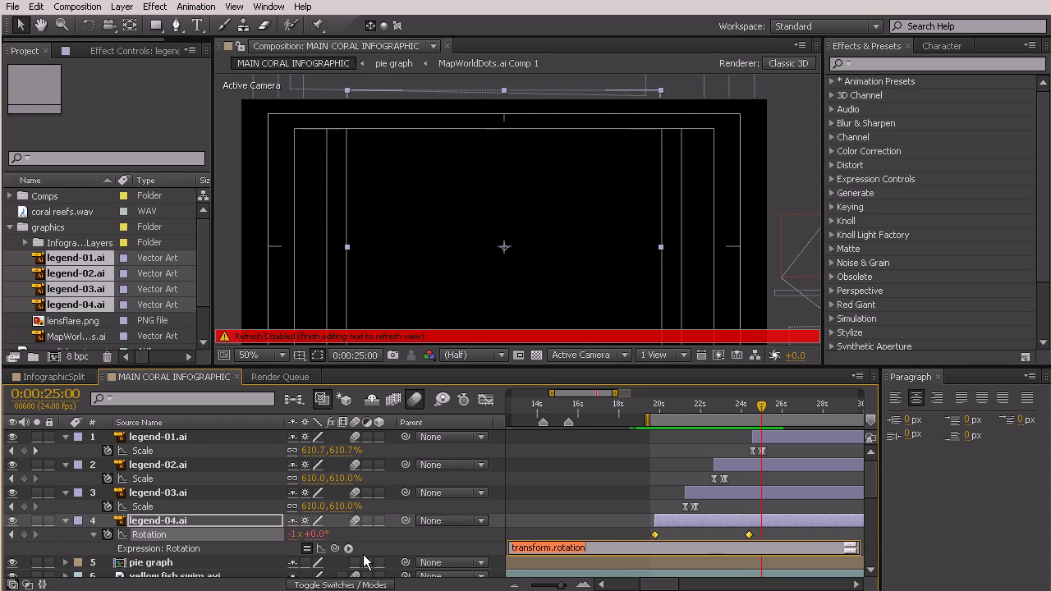
pyautogui.moveTo(421, 363); pyautogui.dragTo(415, 125)
pyautogui.click(367, 308)
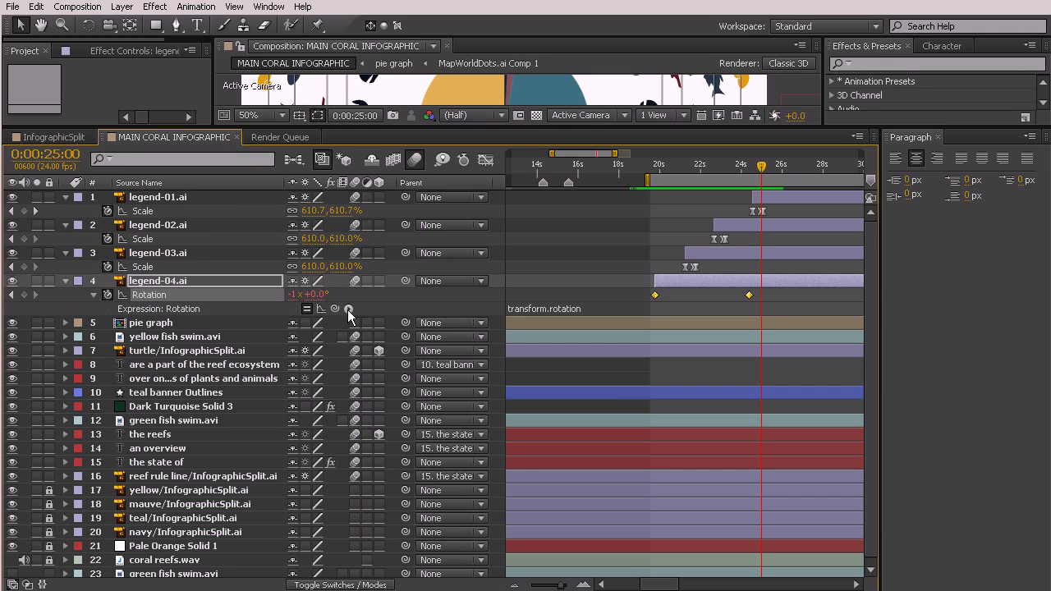
pyautogui.click(348, 309)
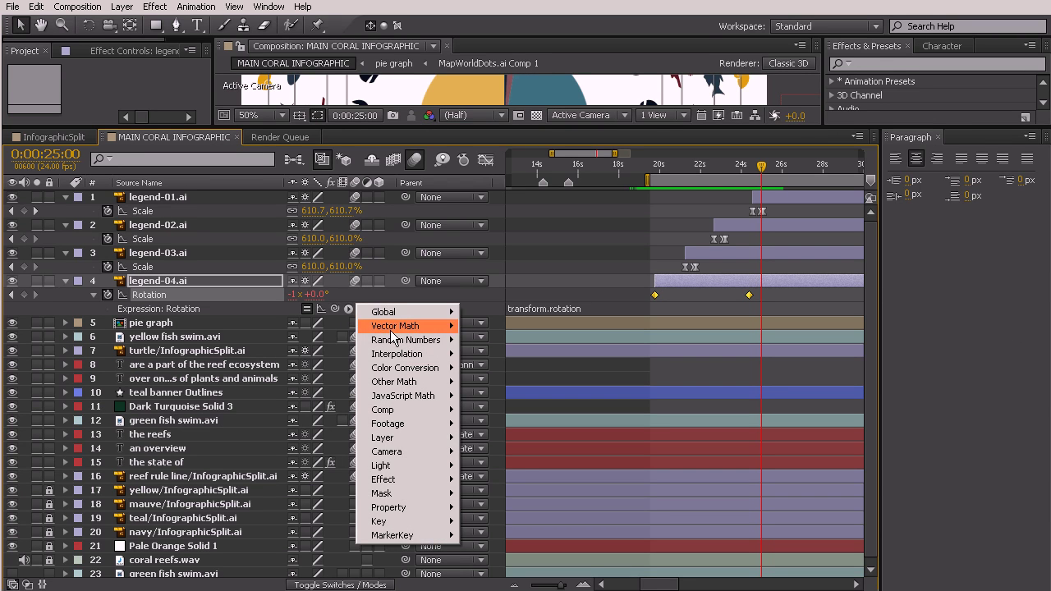
pyautogui.moveTo(396, 513)
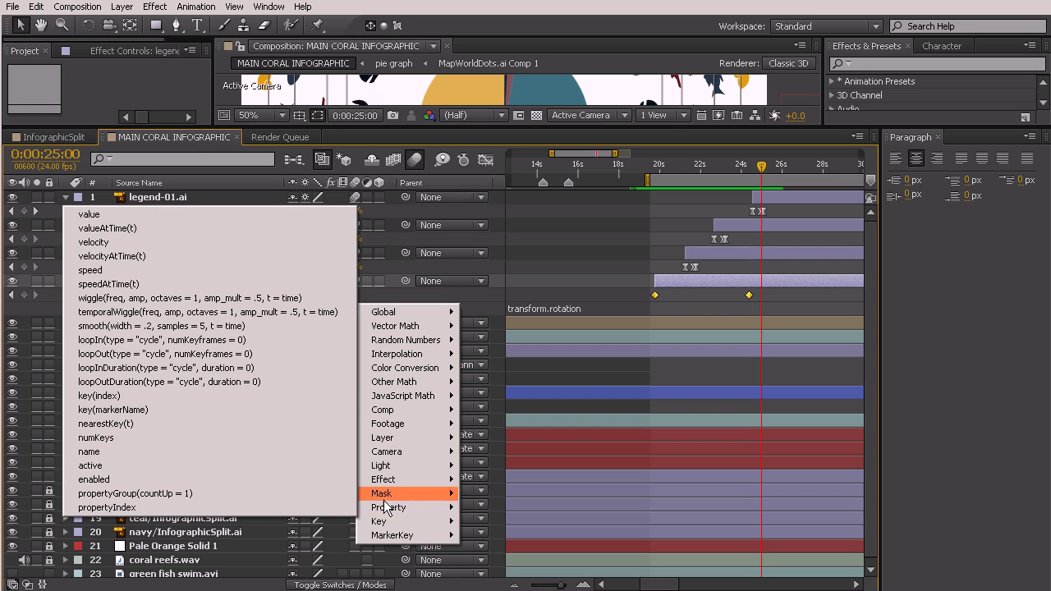
pyautogui.click(154, 355)
pyautogui.click(553, 260)
pyautogui.moveTo(557, 130); pyautogui.dragTo(575, 365)
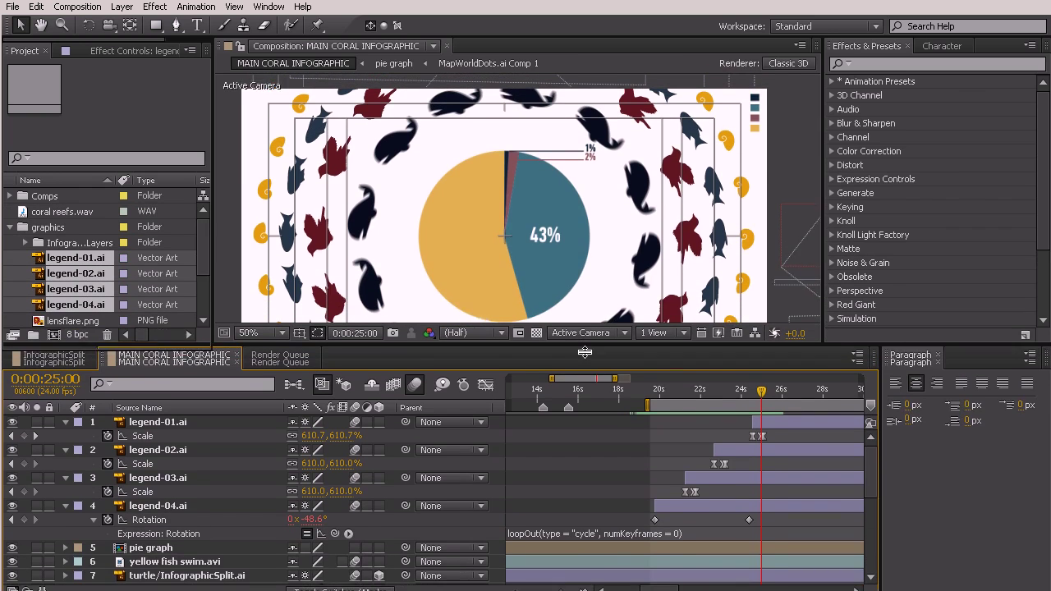
# Step: Scrub through the looping whale ring, and copy legend-04.ai's looping Rotation onto legend-03.ai, starting at 0:00:21:06
pyautogui.moveTo(664, 399); pyautogui.dragTo(791, 449)
pyautogui.moveTo(680, 397); pyautogui.dragTo(686, 402)
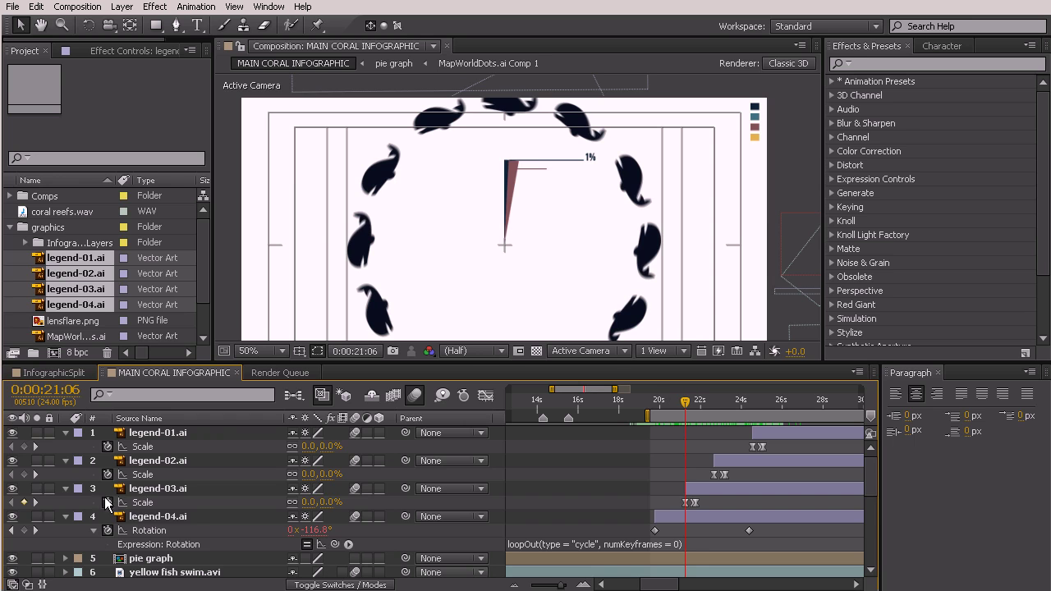
pyautogui.click(169, 489)
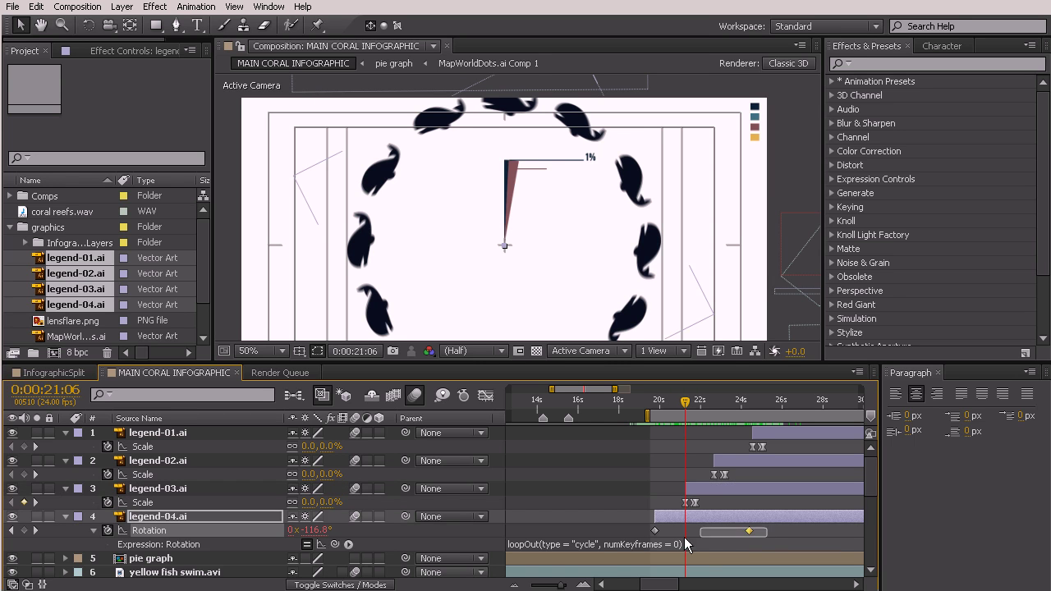
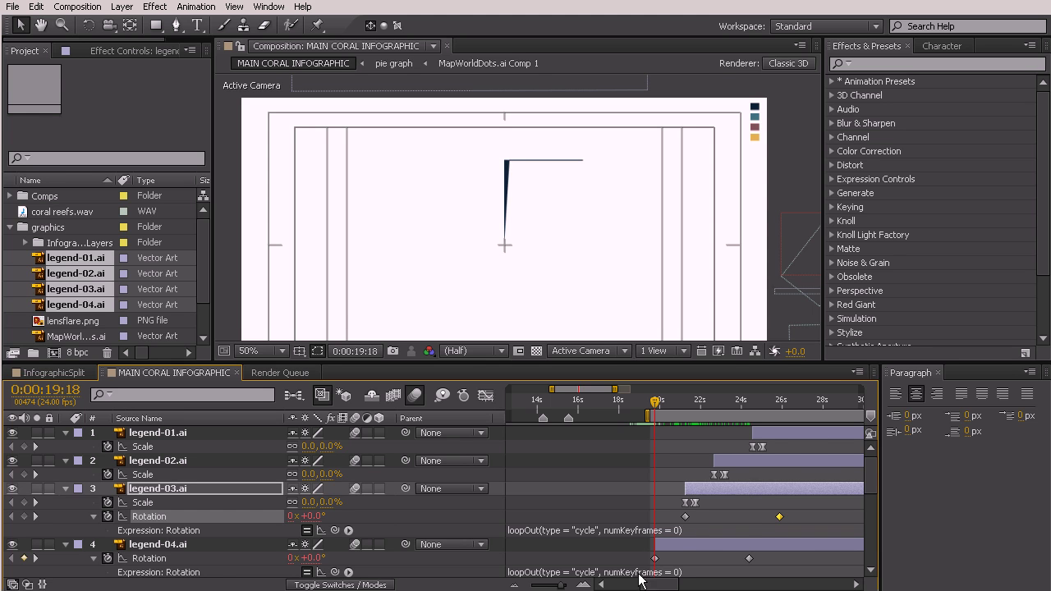
# Step: Advance from the start of legend-04.ai to 0:00:24:18 and move its end Rotation keyframe there
pyautogui.click(670, 547)
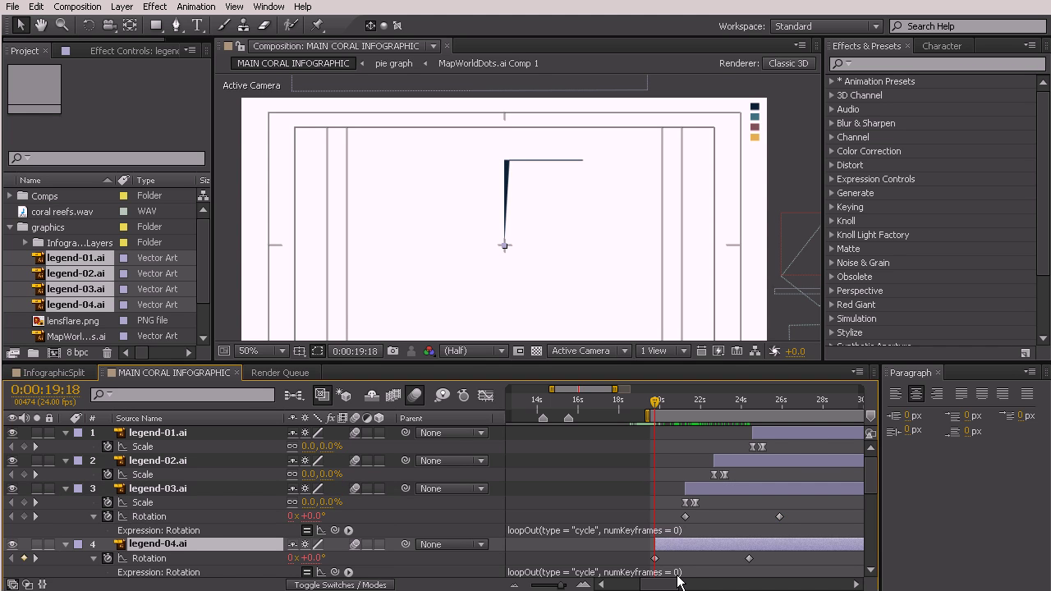
pyautogui.press('space')
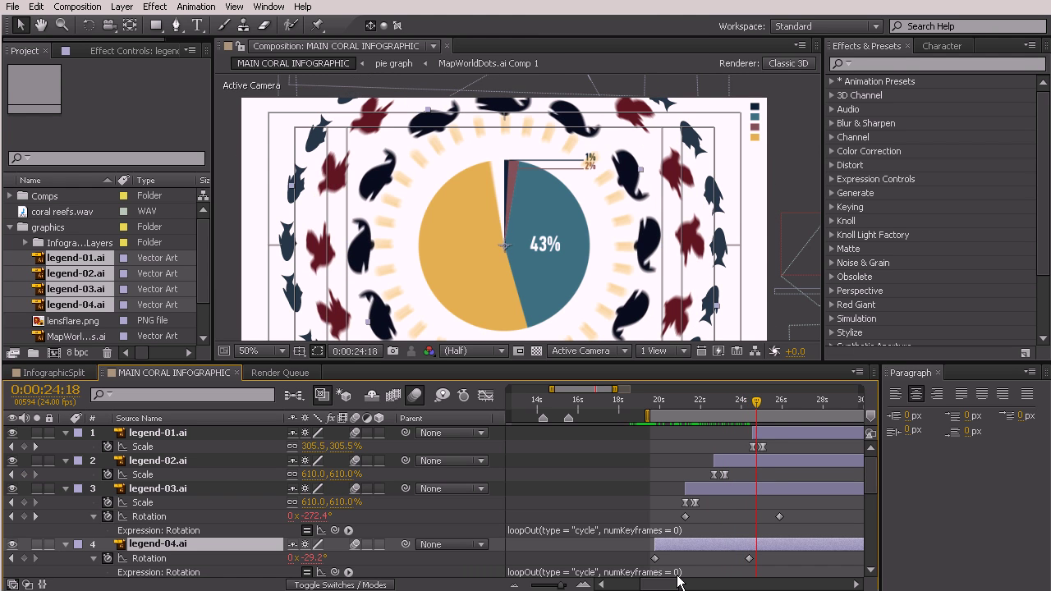
pyautogui.click(717, 566)
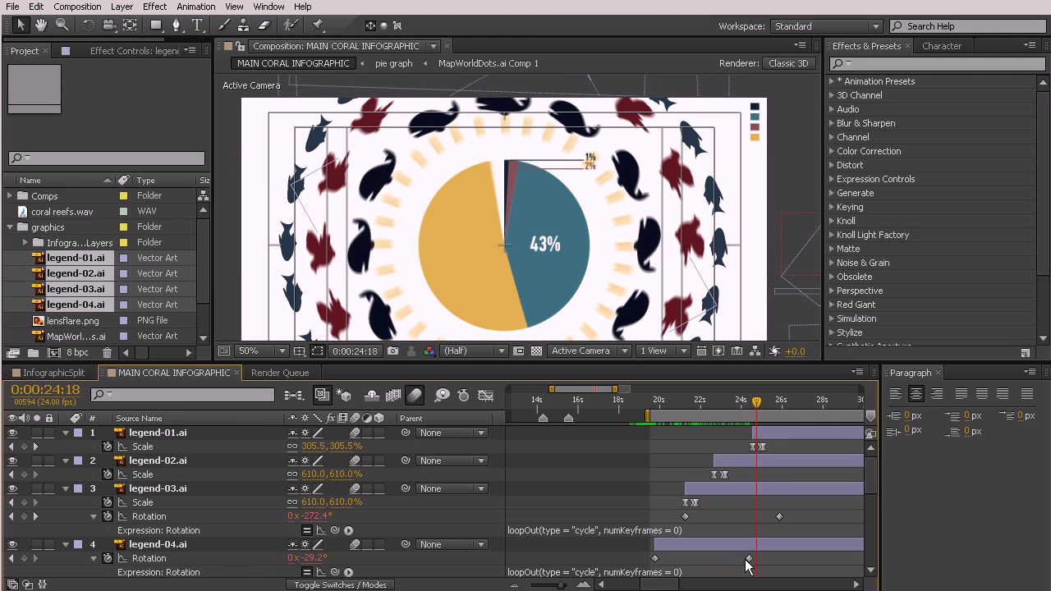
pyautogui.click(749, 558)
pyautogui.moveTo(748, 559); pyautogui.dragTo(755, 560)
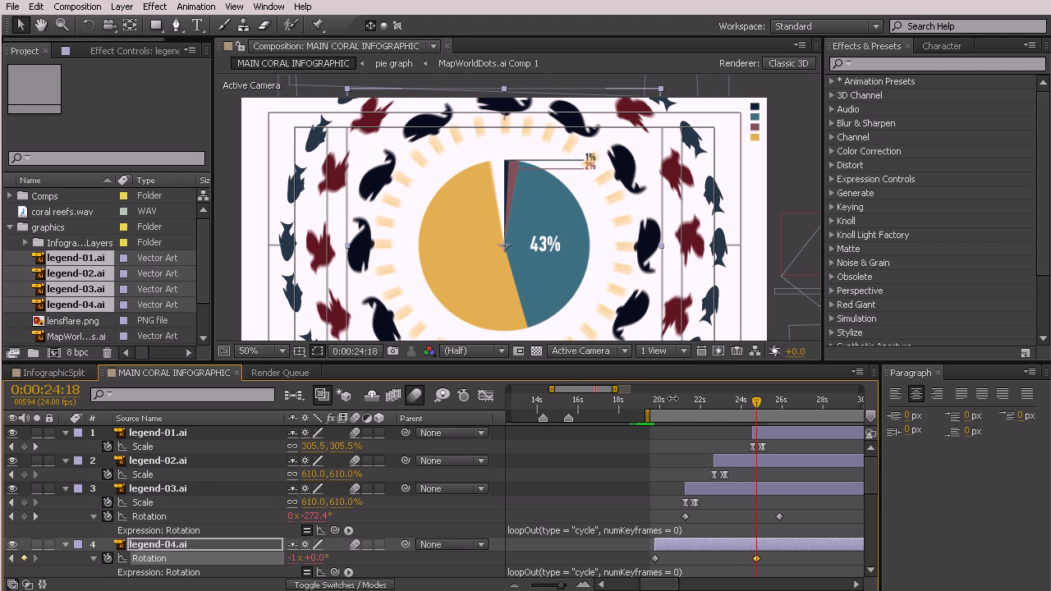
# Step: Move legend-03.ai's end Rotation keyframe to 0:00:27:22 and preview the rotating rings
pyautogui.click(673, 402)
pyautogui.moveTo(673, 402); pyautogui.dragTo(686, 402)
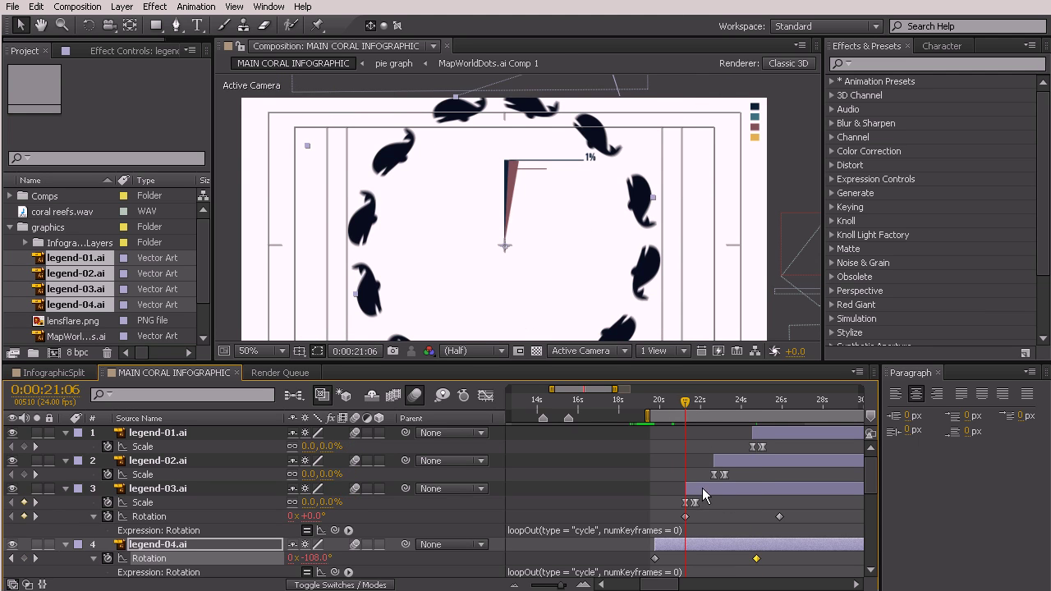
pyautogui.click(702, 488)
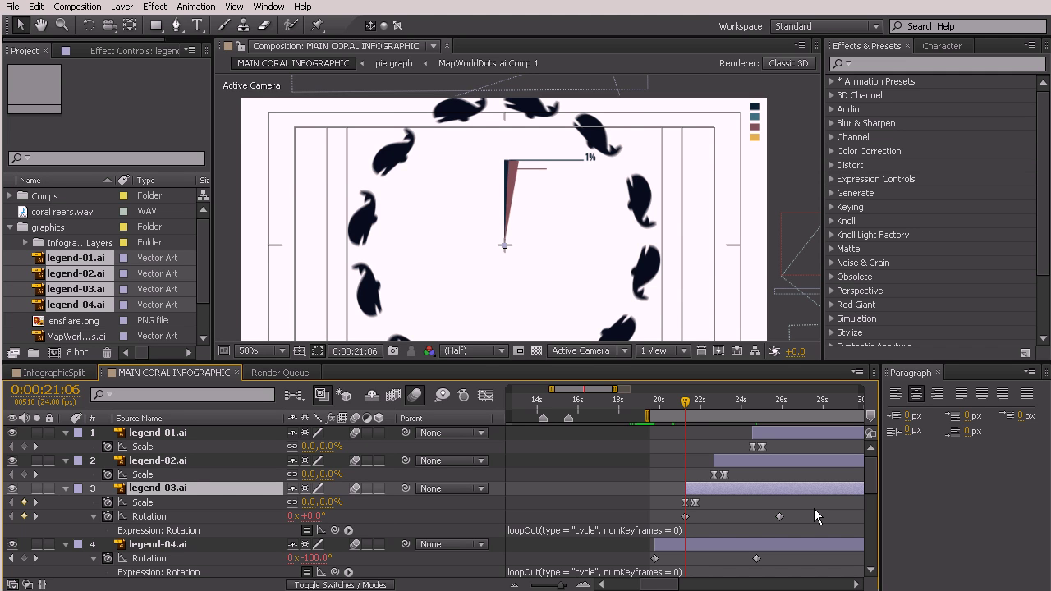
pyautogui.press('space')
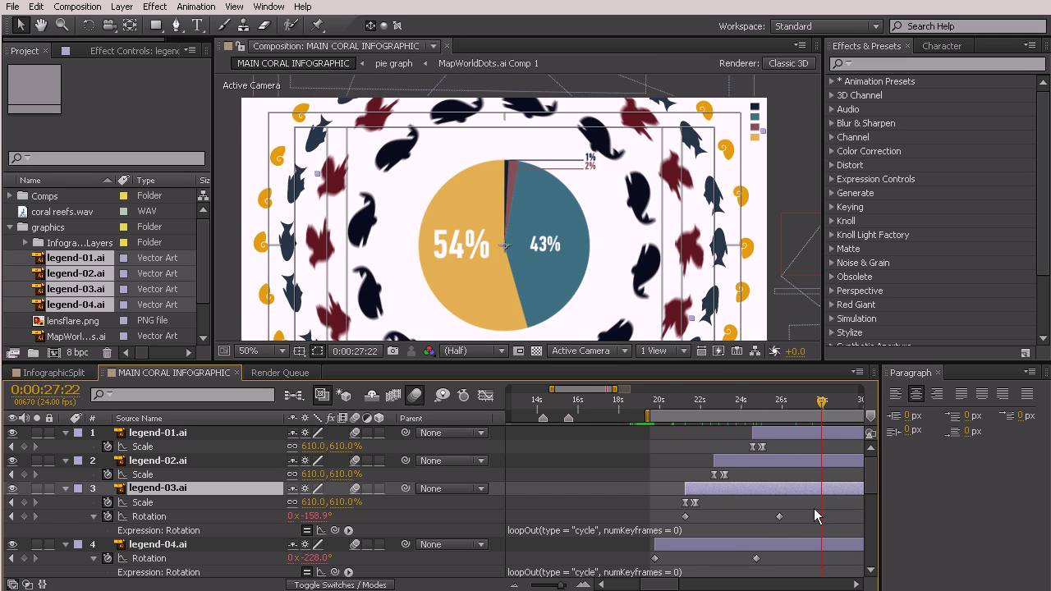
pyautogui.moveTo(779, 516); pyautogui.dragTo(821, 519)
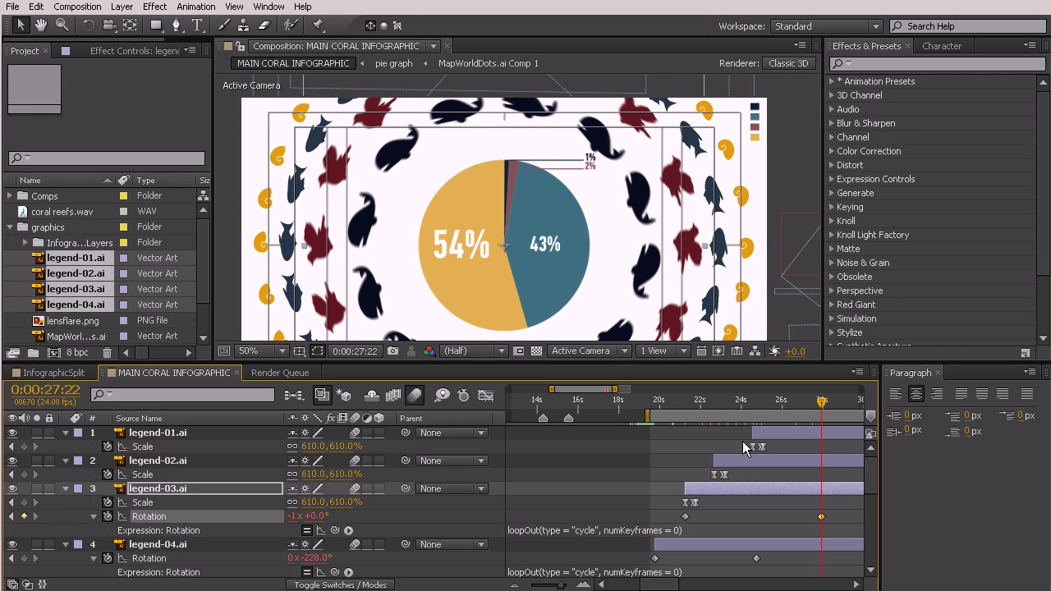
pyautogui.press('KP_0')
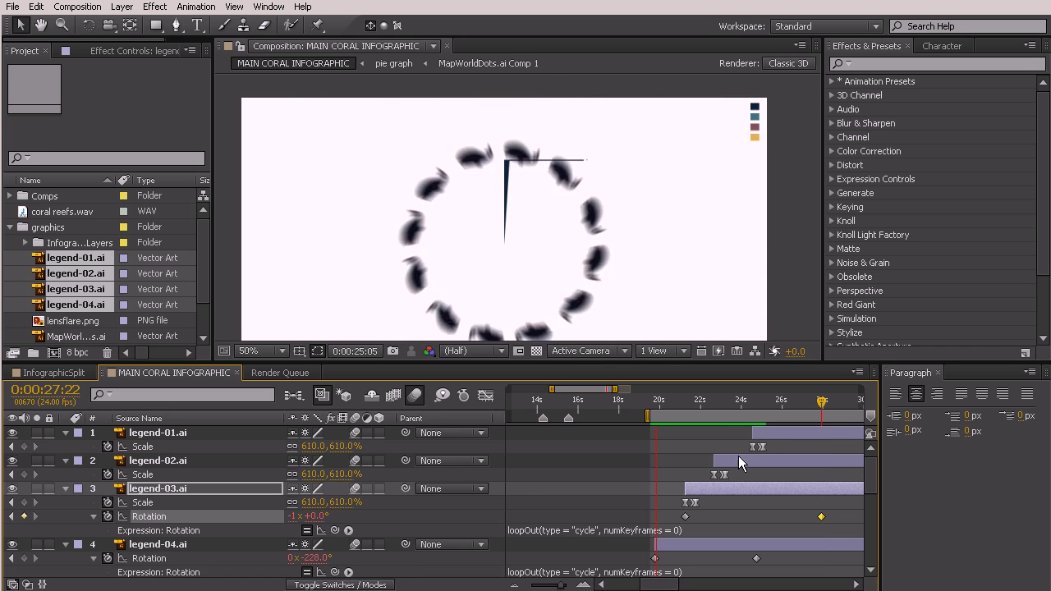
# Step: Copy legend-03.ai's looping Rotation keyframes onto legend-02.ai, starting at 0:00:22:16
pyautogui.click(713, 412)
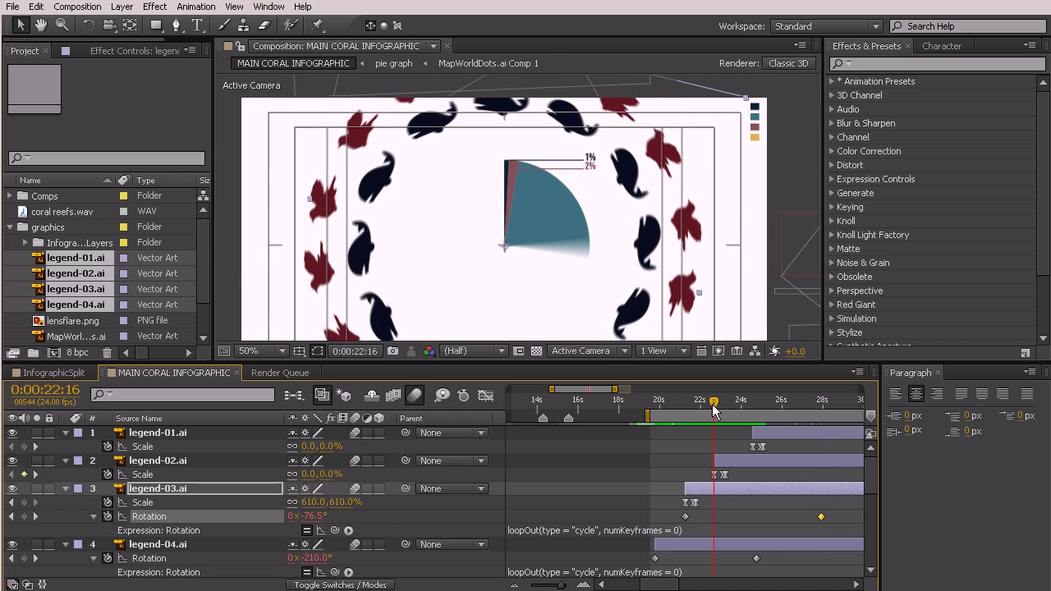
pyautogui.moveTo(827, 515); pyautogui.dragTo(682, 521)
pyautogui.click(732, 460)
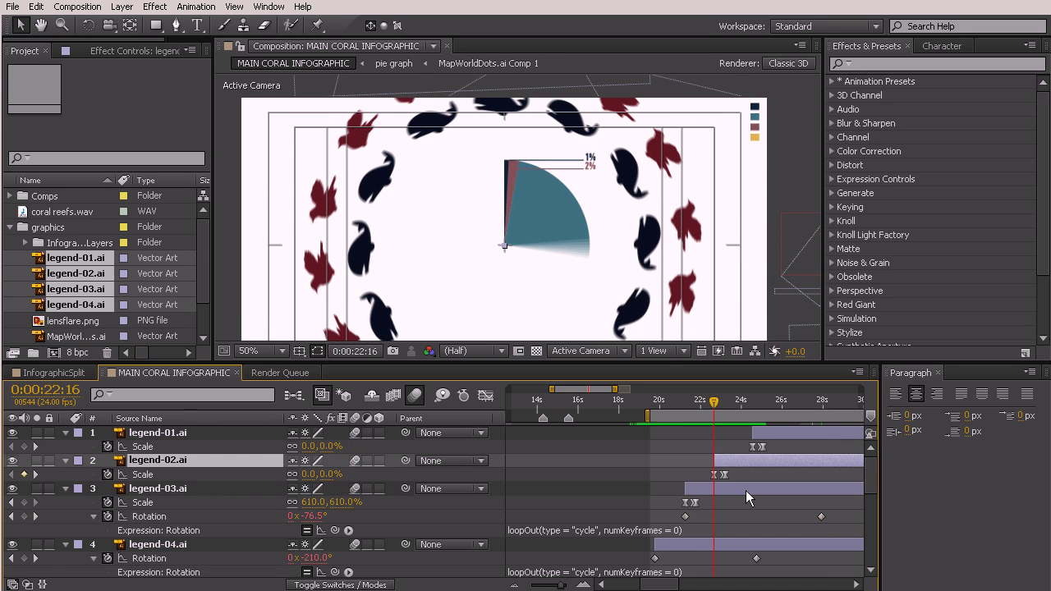
pyautogui.press('Return')
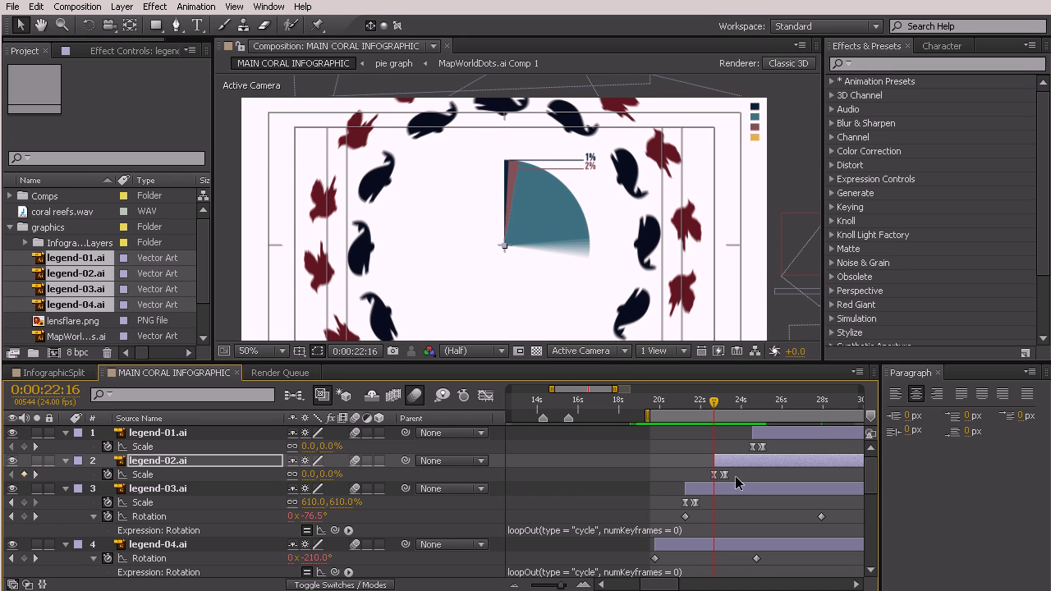
pyautogui.press('s')
pyautogui.moveTo(652, 585); pyautogui.dragTo(673, 585)
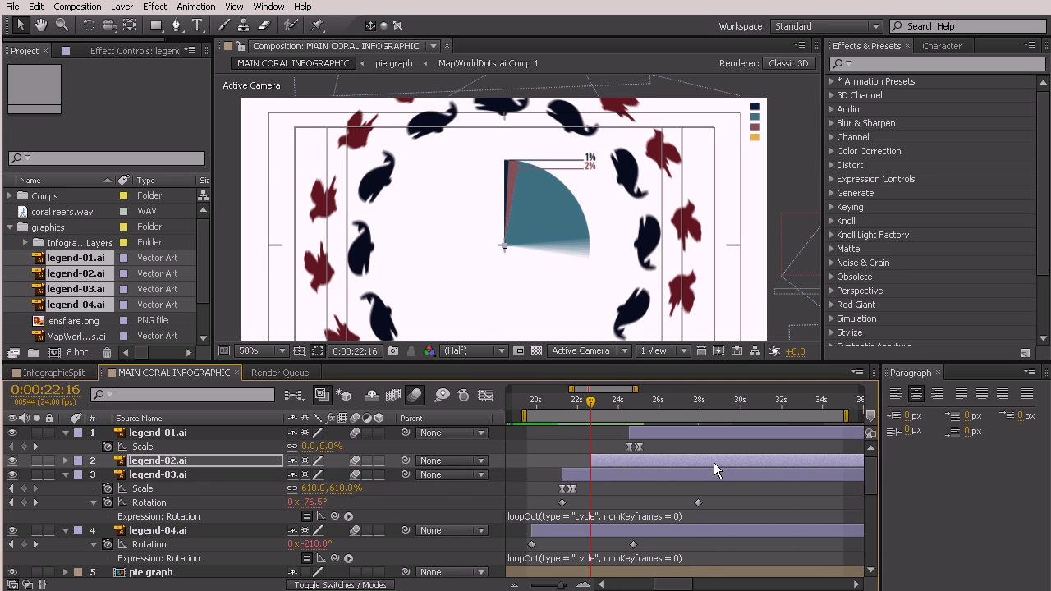
pyautogui.hotkey('ctrl', 'v')
# Step: Move legend-02.ai's end Rotation keyframe to 0:00:31:00 and select both of its Rotation keyframes
pyautogui.click(726, 402)
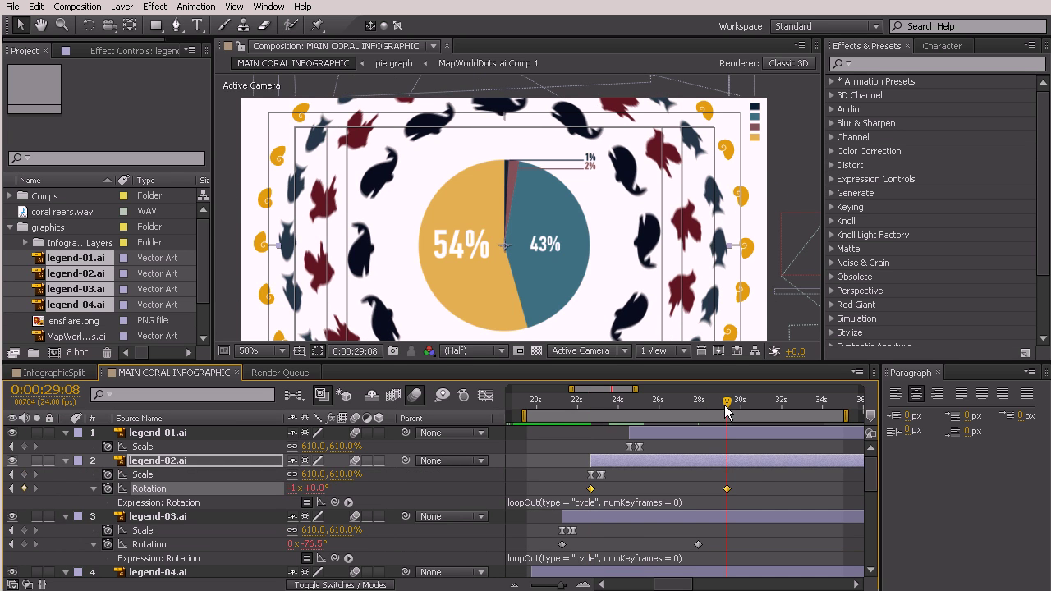
pyautogui.click(756, 477)
pyautogui.click(744, 463)
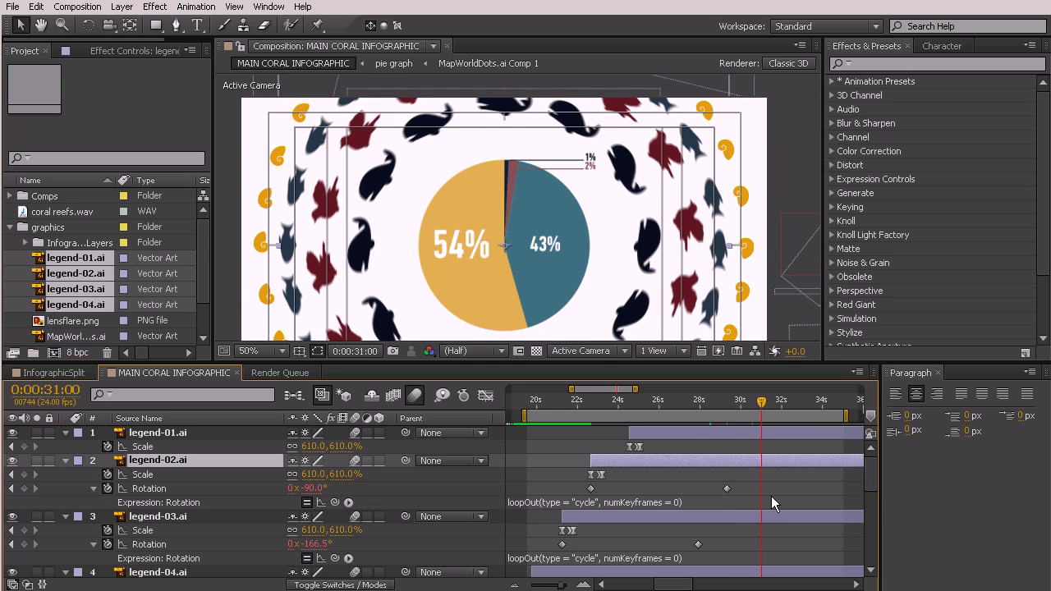
pyautogui.click(728, 489)
pyautogui.moveTo(727, 488); pyautogui.dragTo(579, 509)
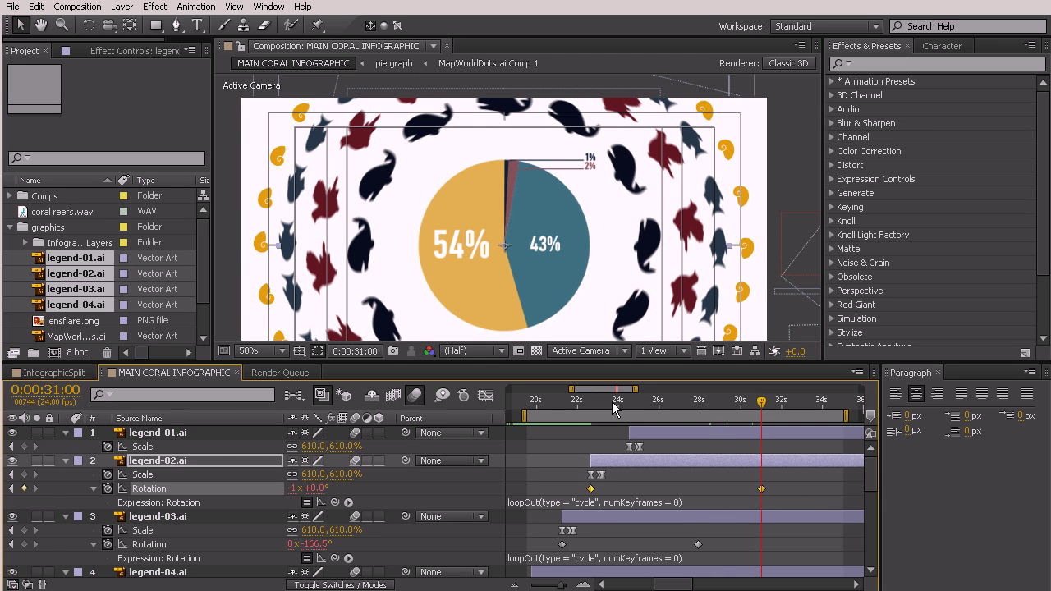
# Step: Paste legend-02.ai's looping Rotation onto legend-01.ai, starting at 0:00:24:13
pyautogui.click(638, 407)
pyautogui.moveTo(638, 407); pyautogui.dragTo(630, 406)
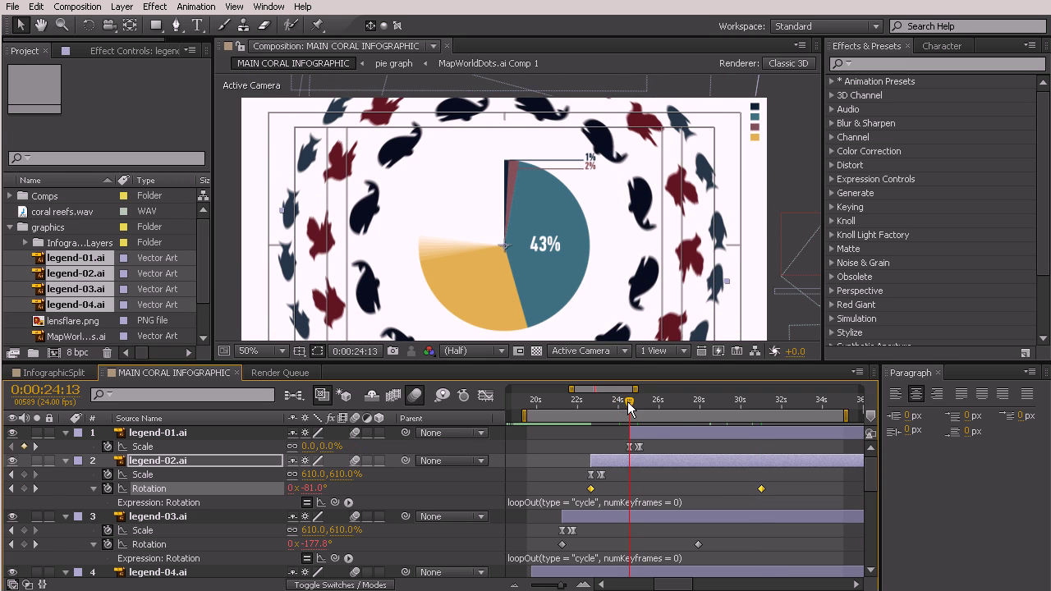
pyautogui.click(654, 437)
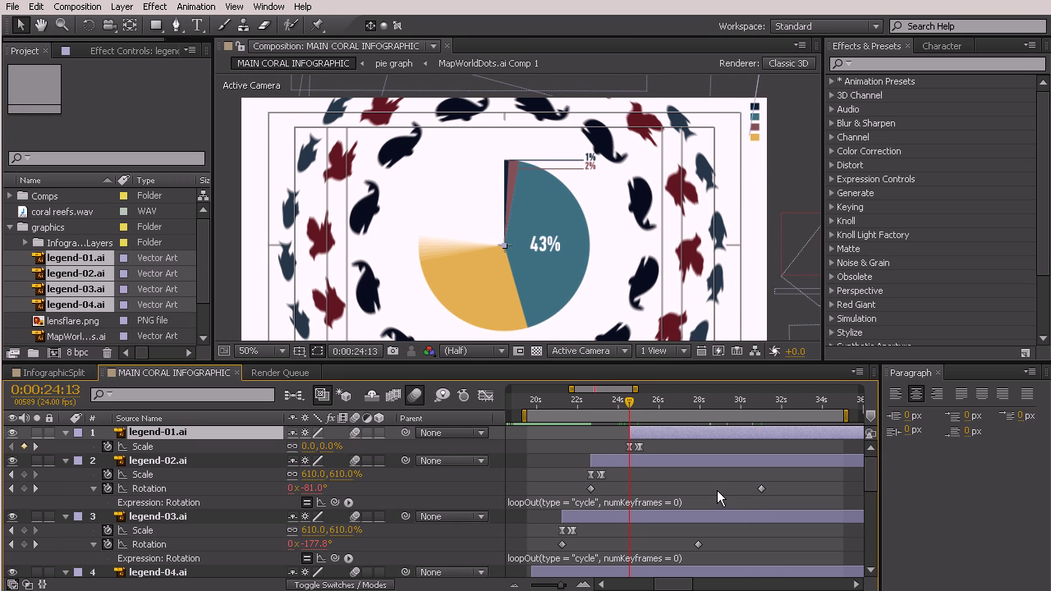
pyautogui.press('Return')
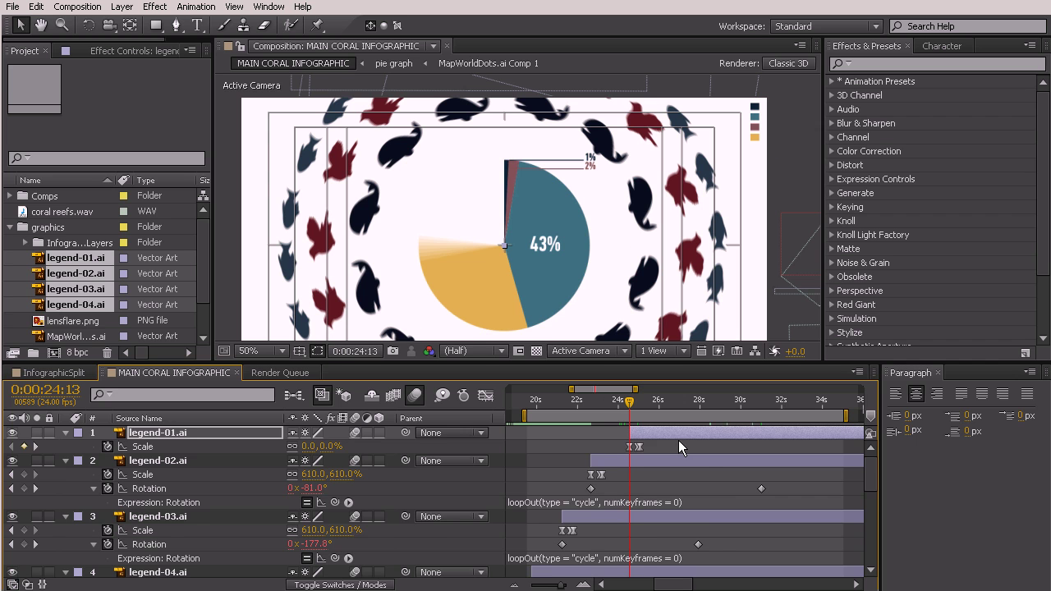
pyautogui.hotkey('ctrl', 'v')
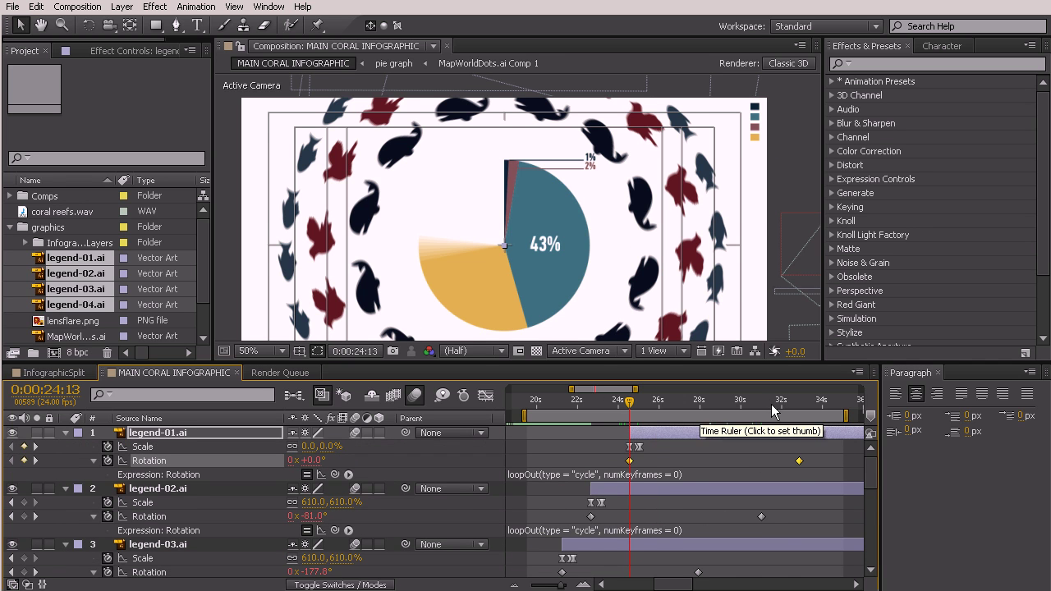
# Step: Move legend-01.ai's end Rotation keyframe to 0:00:34:13
pyautogui.click(798, 411)
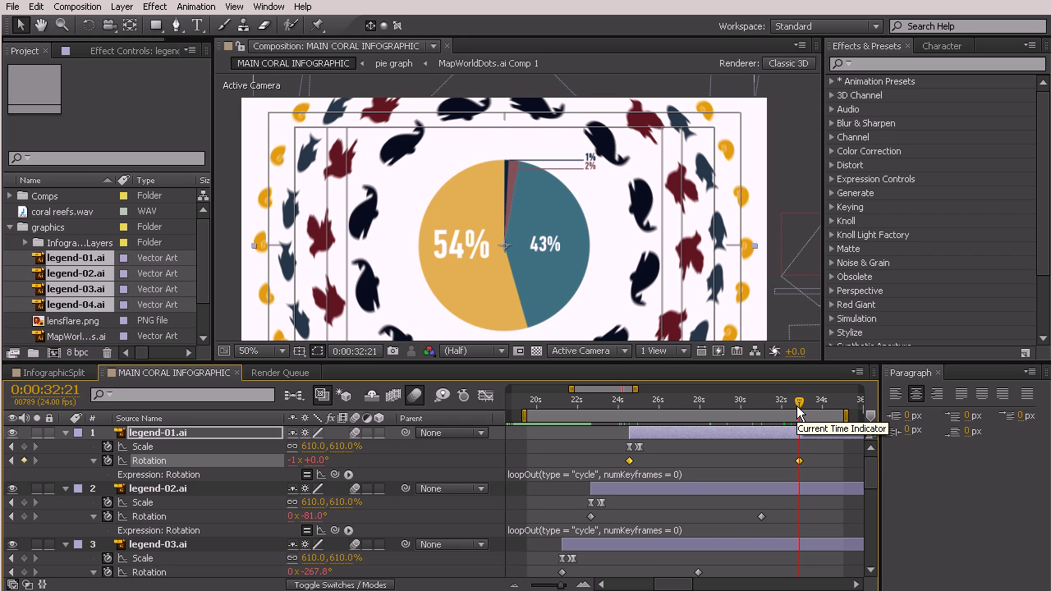
pyautogui.press('space')
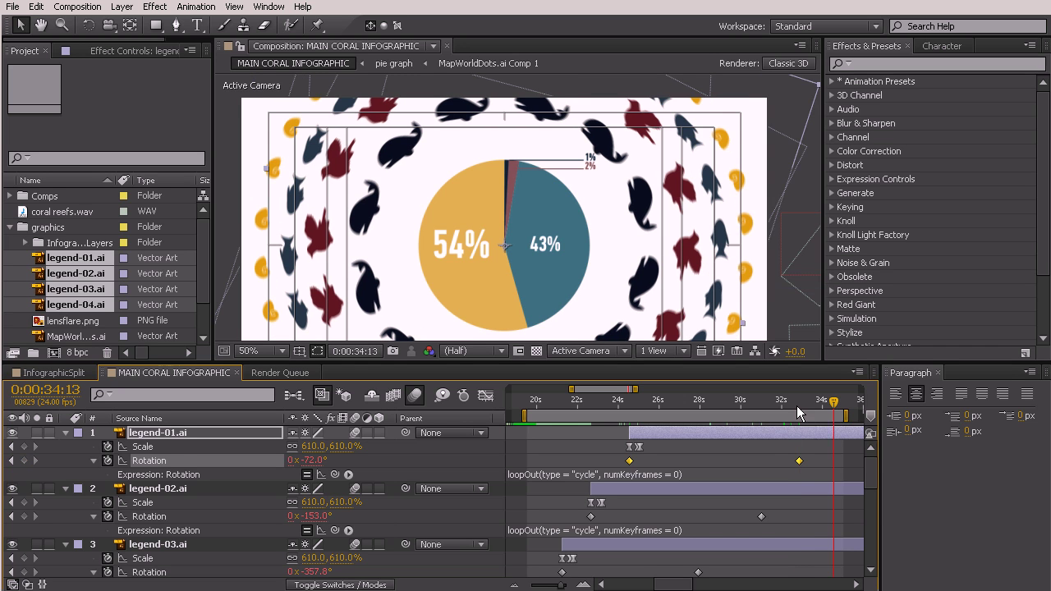
pyautogui.click(795, 458)
pyautogui.moveTo(798, 461); pyautogui.dragTo(834, 460)
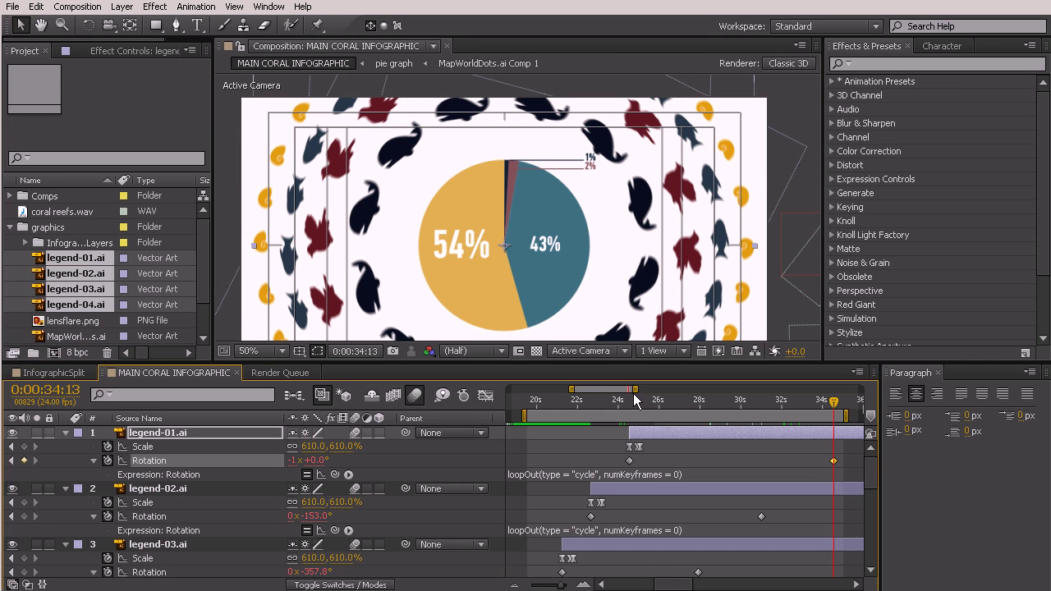
# Step: Preview the four rotating legend rings and scrub back to 0:00:27:00 and on to 0:00:29:14
pyautogui.press('KP_0')
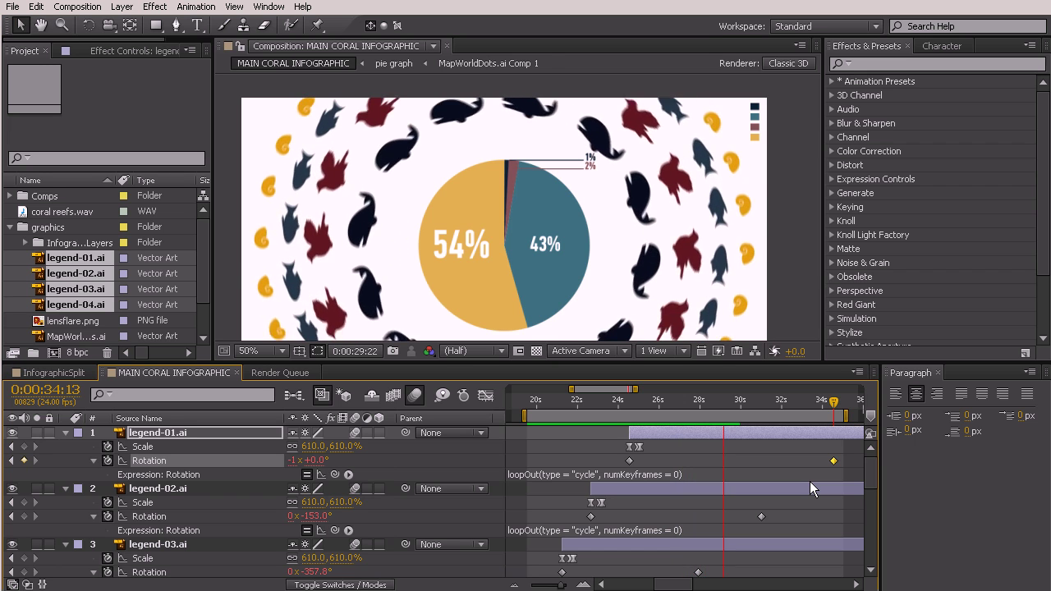
pyautogui.click(722, 403)
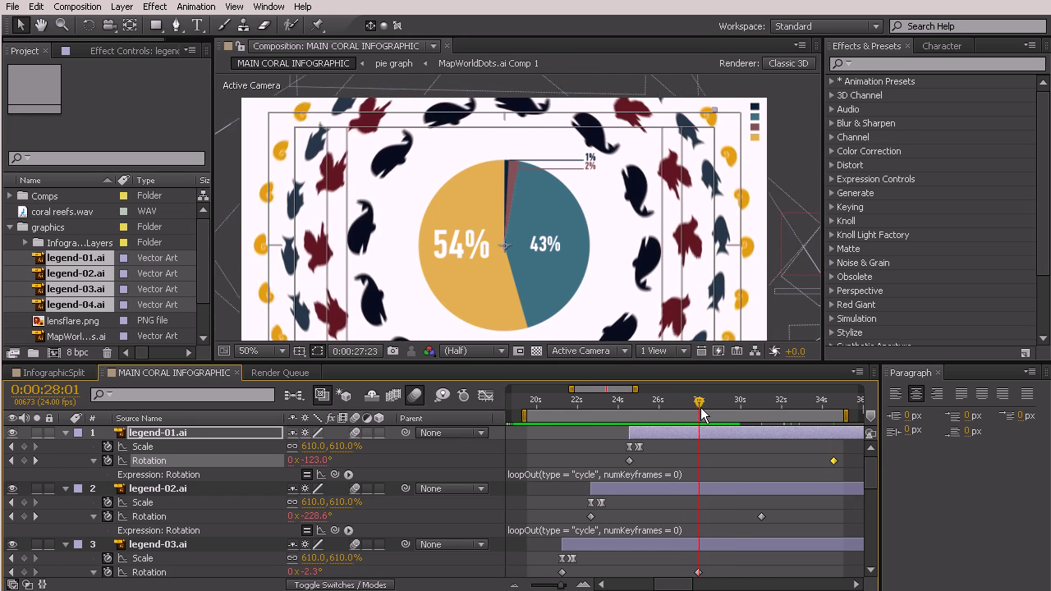
pyautogui.moveTo(726, 431); pyautogui.dragTo(672, 484)
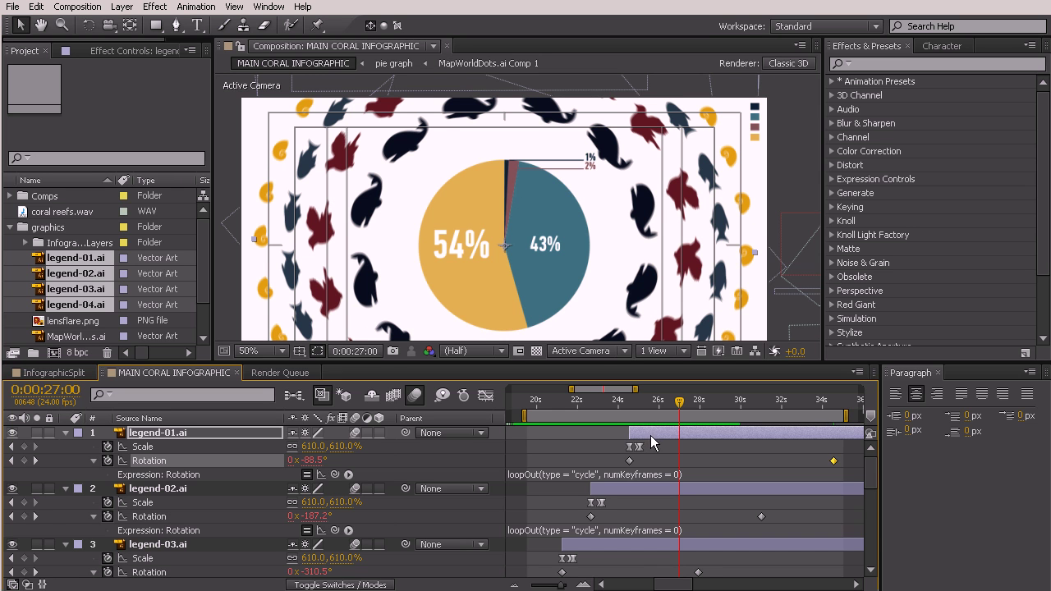
pyautogui.moveTo(680, 401); pyautogui.dragTo(732, 459)
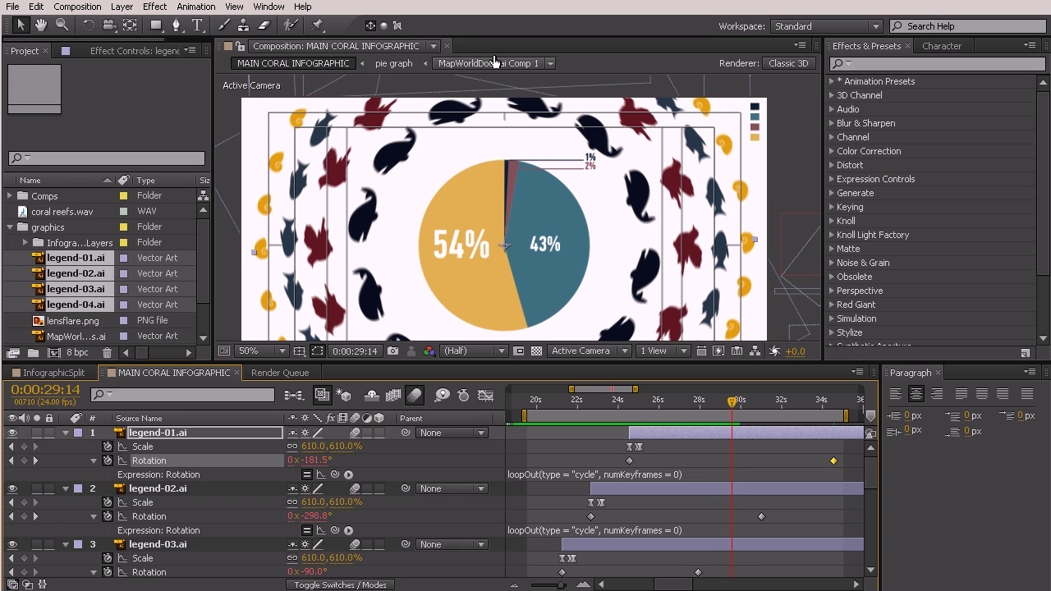